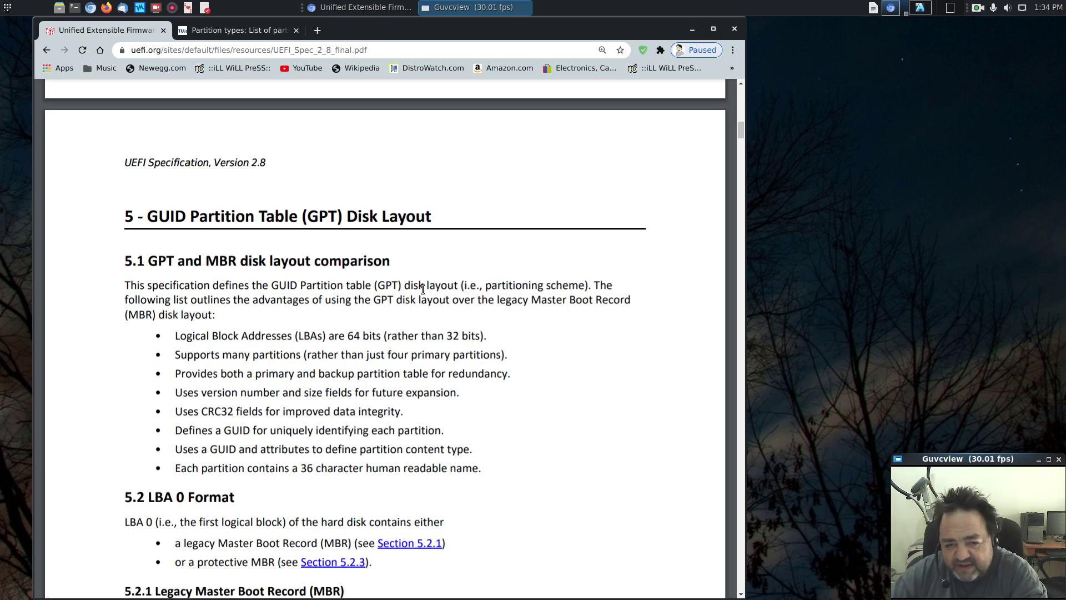
- Scroll the UEFI spec in Chrome down to Table 22, GPT Partition Entry
{"action": "left_click", "coordinate": [377, 278]}
{"action": "scroll", "coordinate": [377, 279], "scroll_direction": "down", "scroll_amount": 8}
{"action": "scroll", "coordinate": [377, 279], "scroll_direction": "down", "scroll_amount": 16}
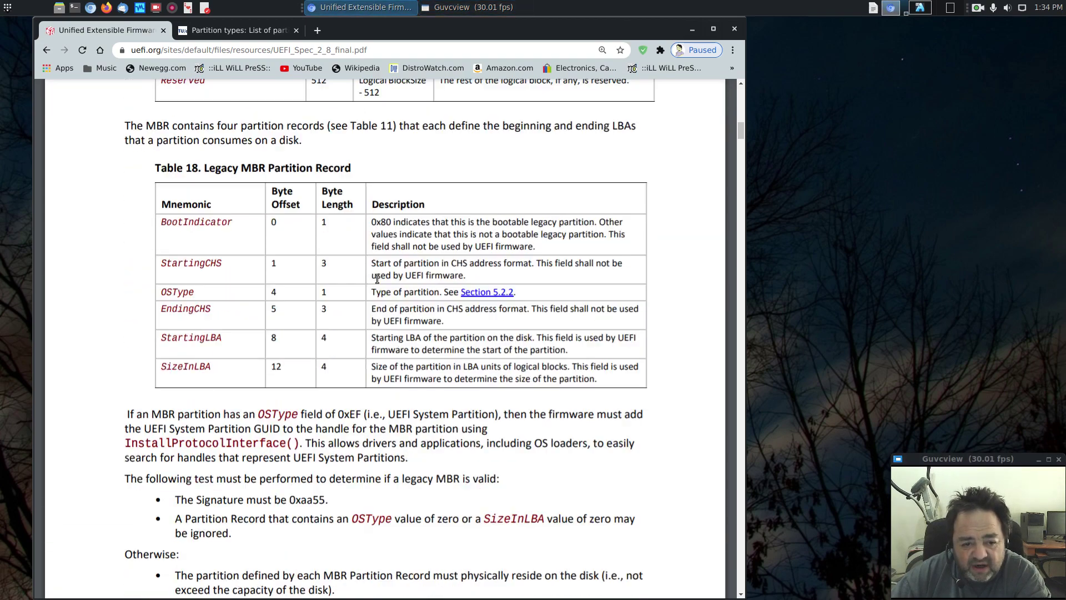
{"action": "scroll", "coordinate": [378, 279], "scroll_direction": "down", "scroll_amount": 20}
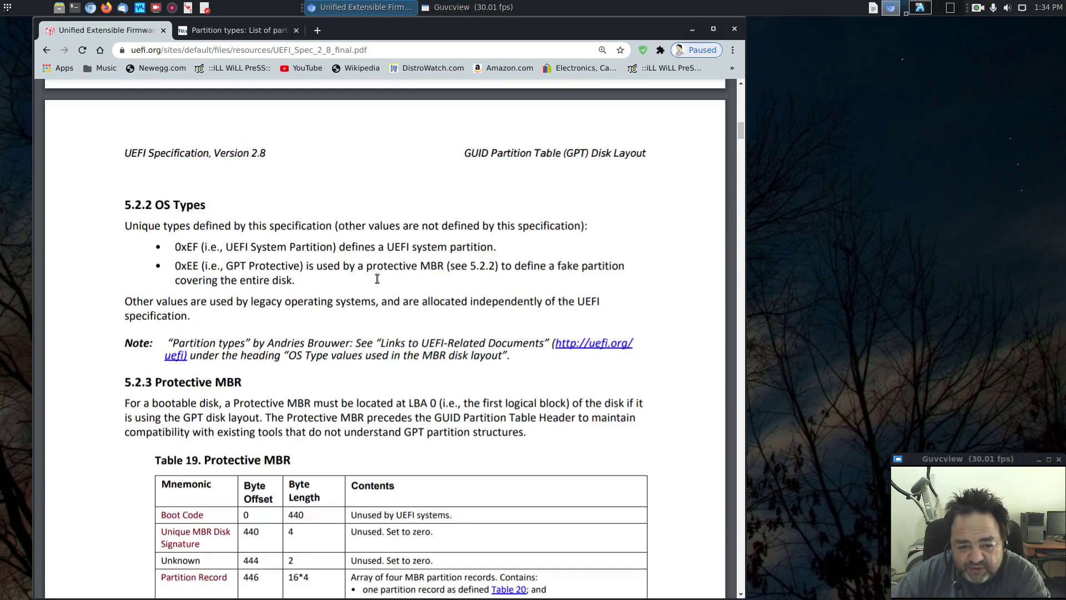
{"action": "scroll", "coordinate": [377, 279], "scroll_direction": "down", "scroll_amount": 20}
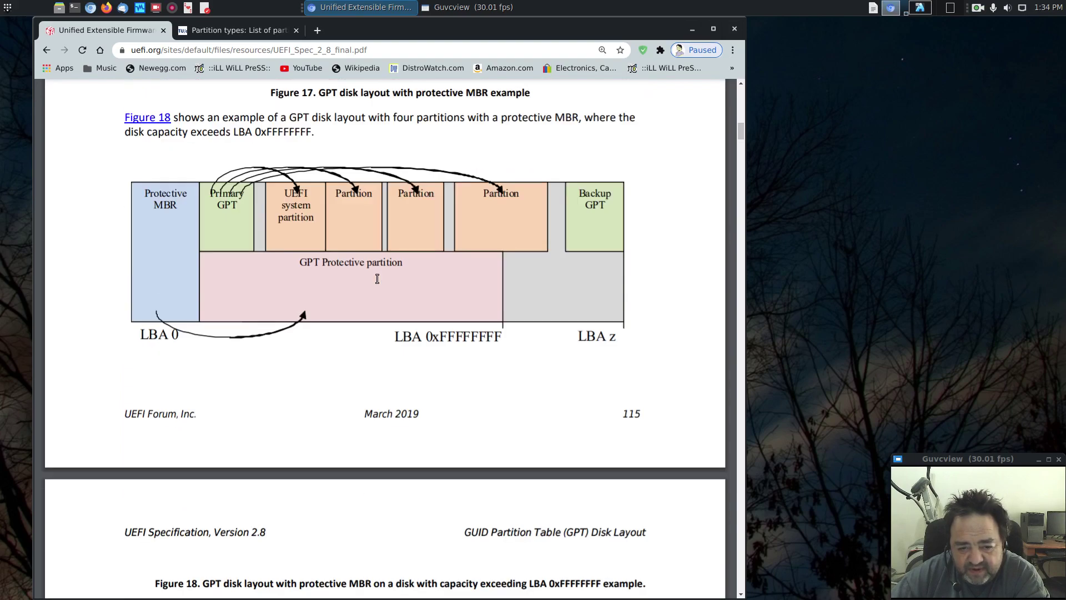
{"action": "scroll", "coordinate": [377, 279], "scroll_direction": "down", "scroll_amount": 20}
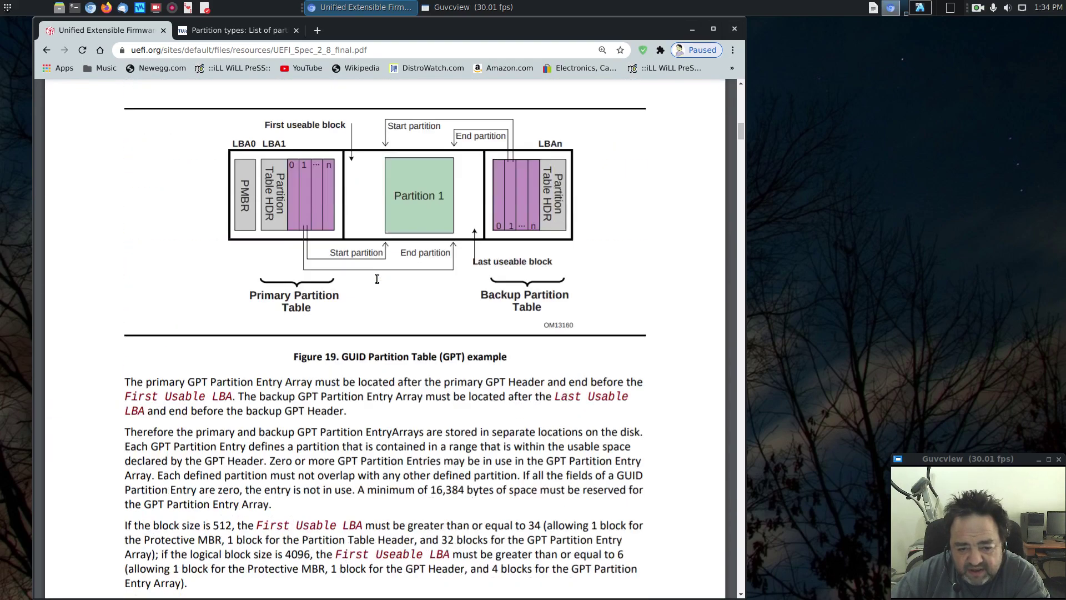
{"action": "scroll", "coordinate": [377, 278], "scroll_direction": "down", "scroll_amount": 20}
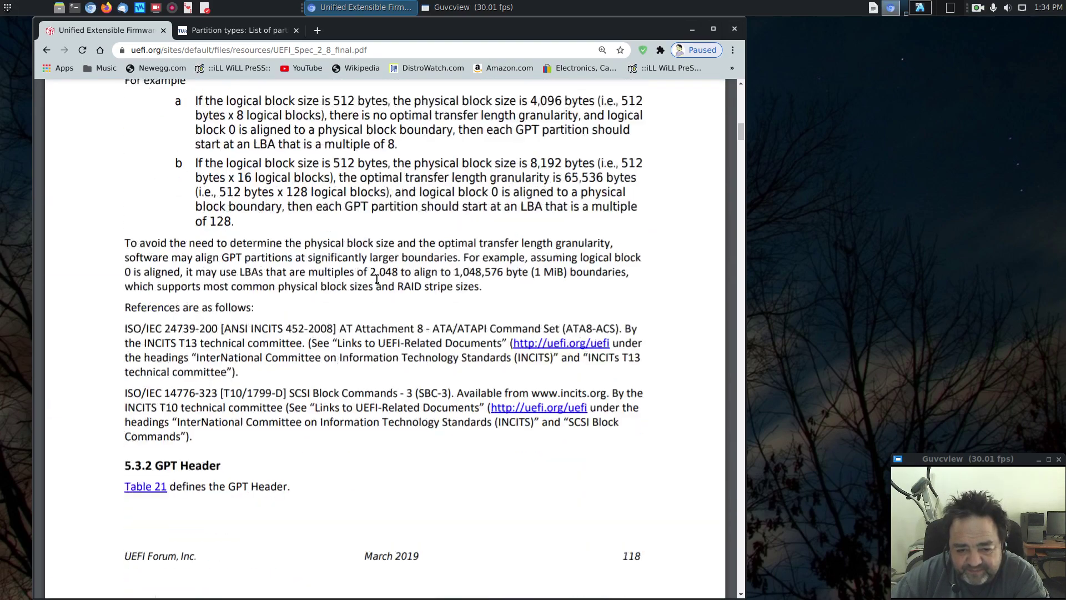
{"action": "scroll", "coordinate": [377, 278], "scroll_direction": "down", "scroll_amount": 20}
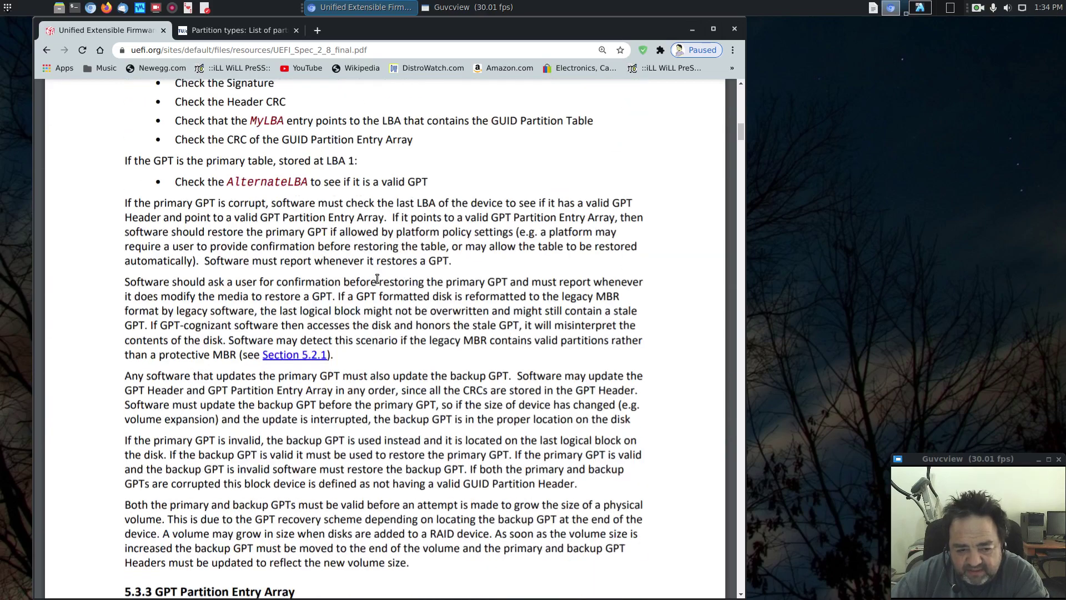
{"action": "scroll", "coordinate": [377, 279], "scroll_direction": "down", "scroll_amount": 8}
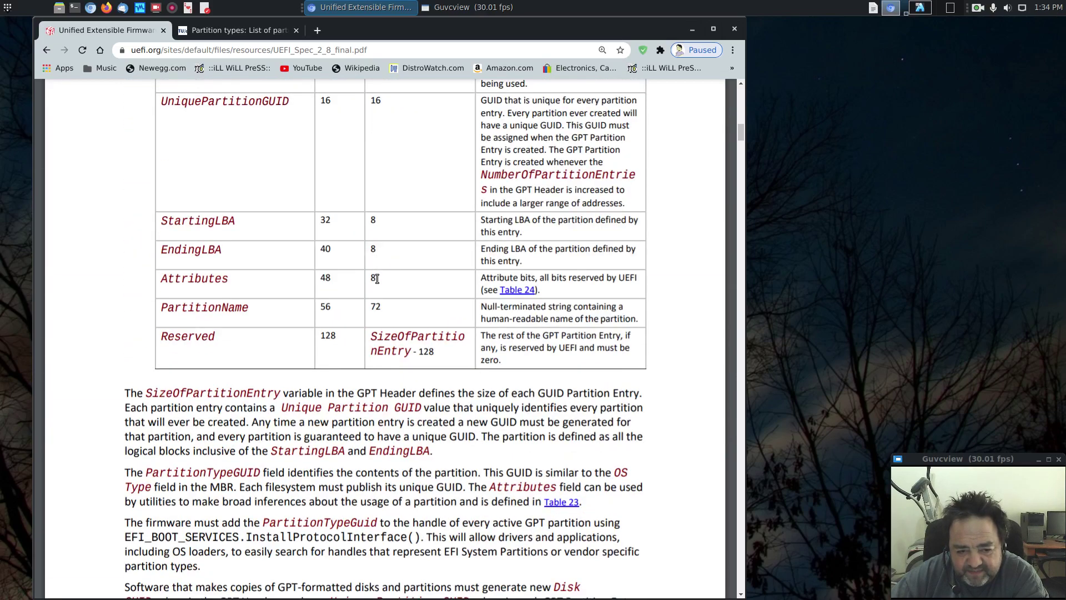
{"action": "scroll", "coordinate": [429, 284], "scroll_direction": "up", "scroll_amount": 3}
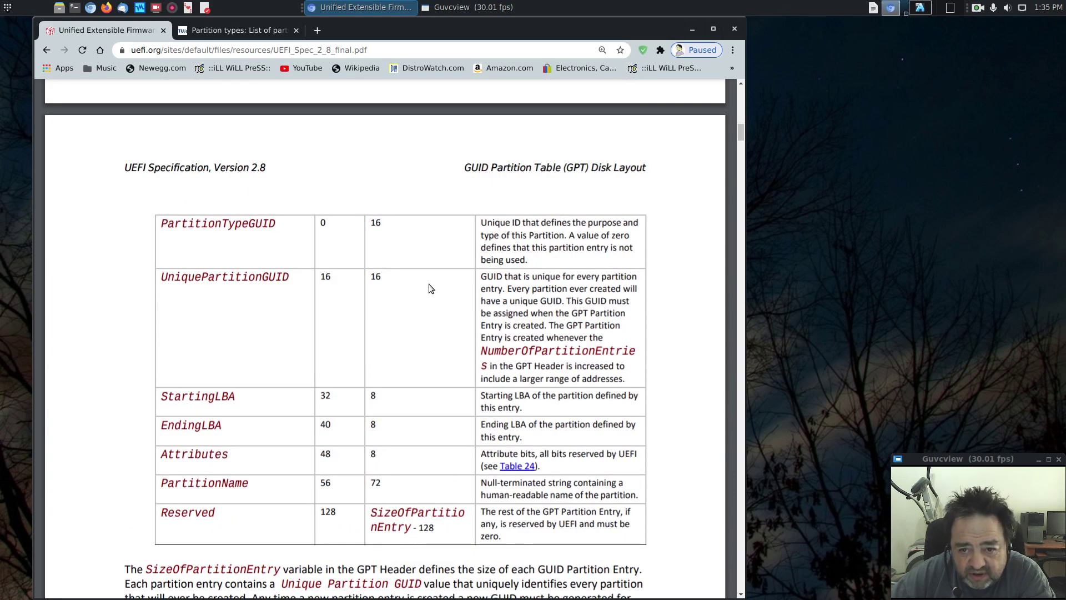
{"action": "scroll", "coordinate": [429, 284], "scroll_direction": "up", "scroll_amount": 2}
{"action": "scroll", "coordinate": [429, 285], "scroll_direction": "down", "scroll_amount": 2}
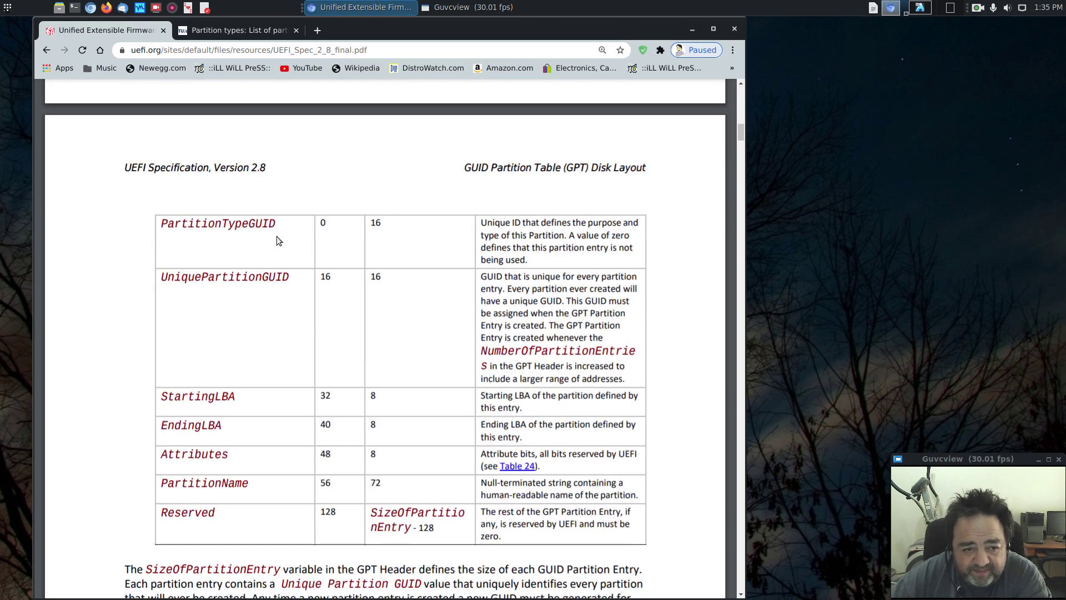
- Highlight the PartitionTypeGUID field name and its description in Table 22
{"action": "left_click_drag", "start_coordinate": [161, 225], "coordinate": [277, 226]}
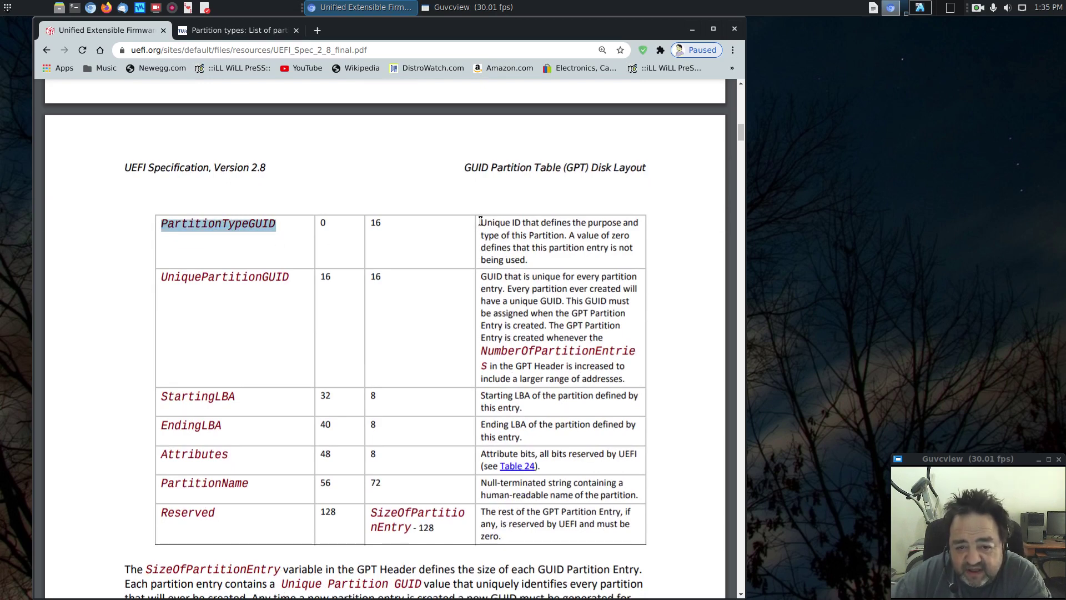
{"action": "left_click_drag", "start_coordinate": [480, 221], "coordinate": [532, 258]}
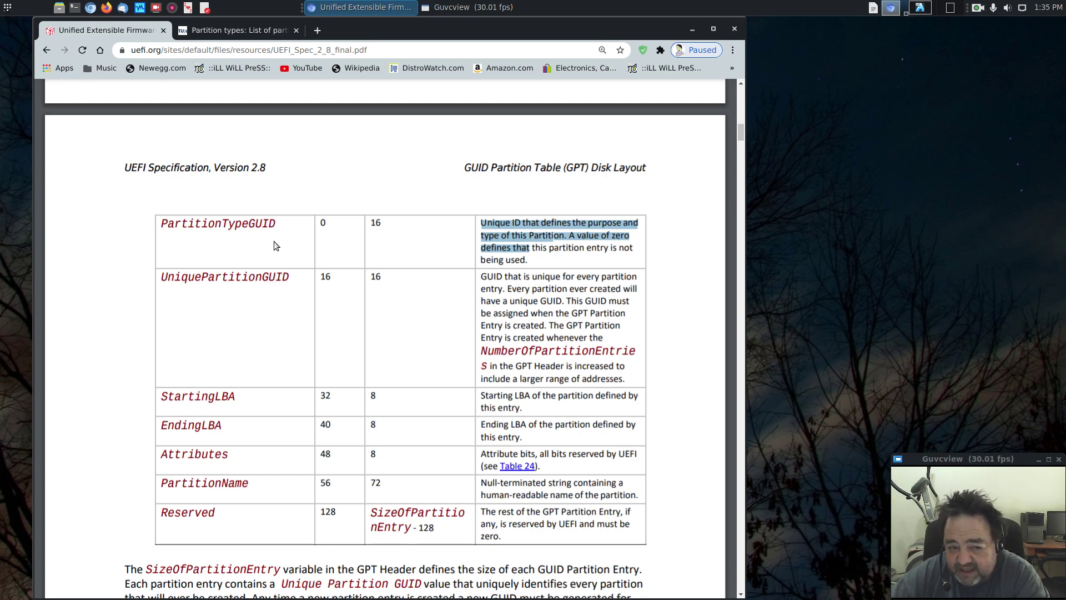
{"action": "left_click_drag", "start_coordinate": [160, 223], "coordinate": [276, 225]}
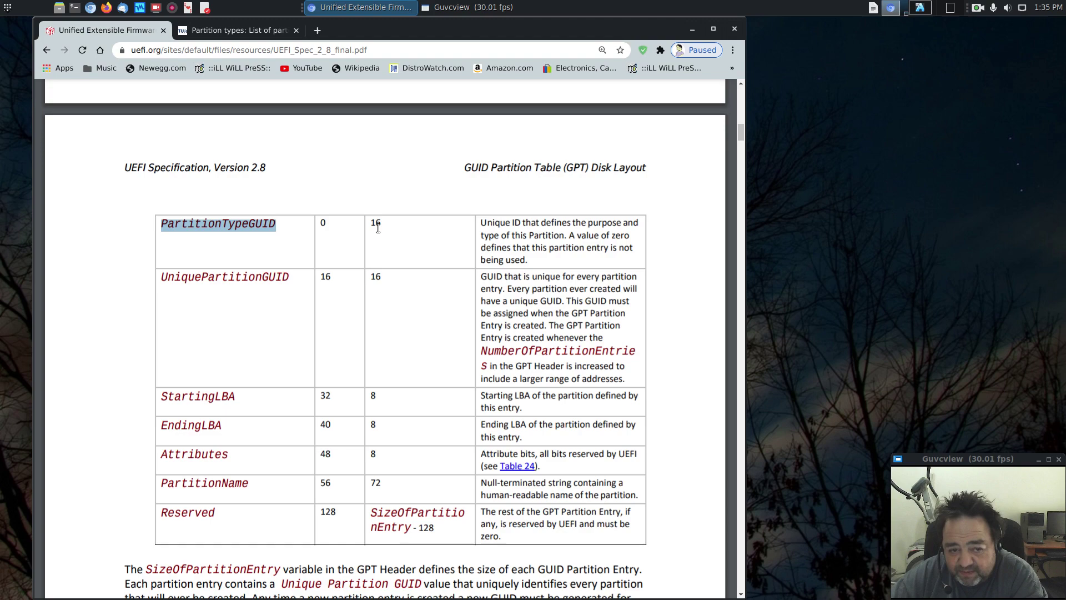
- Highlight the EFI System Partition GUID in Table 23, then scroll on to Table 24 Attributes
{"action": "scroll", "coordinate": [378, 228], "scroll_direction": "down", "scroll_amount": 8}
{"action": "scroll", "coordinate": [378, 228], "scroll_direction": "down", "scroll_amount": 2}
{"action": "scroll", "coordinate": [379, 228], "scroll_direction": "down", "scroll_amount": 5}
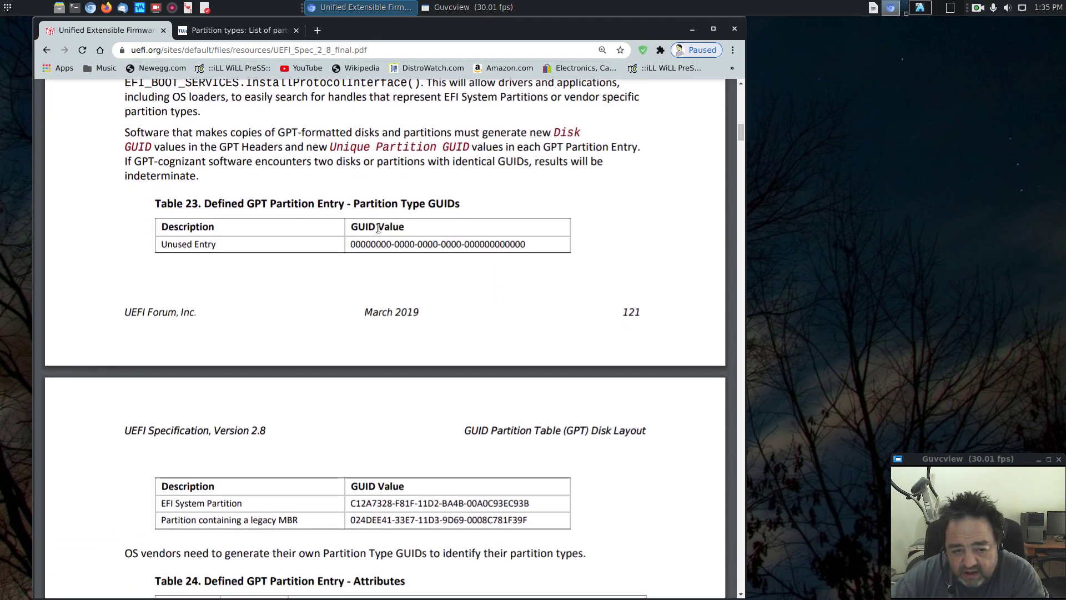
{"action": "left_click_drag", "start_coordinate": [348, 265], "coordinate": [531, 263]}
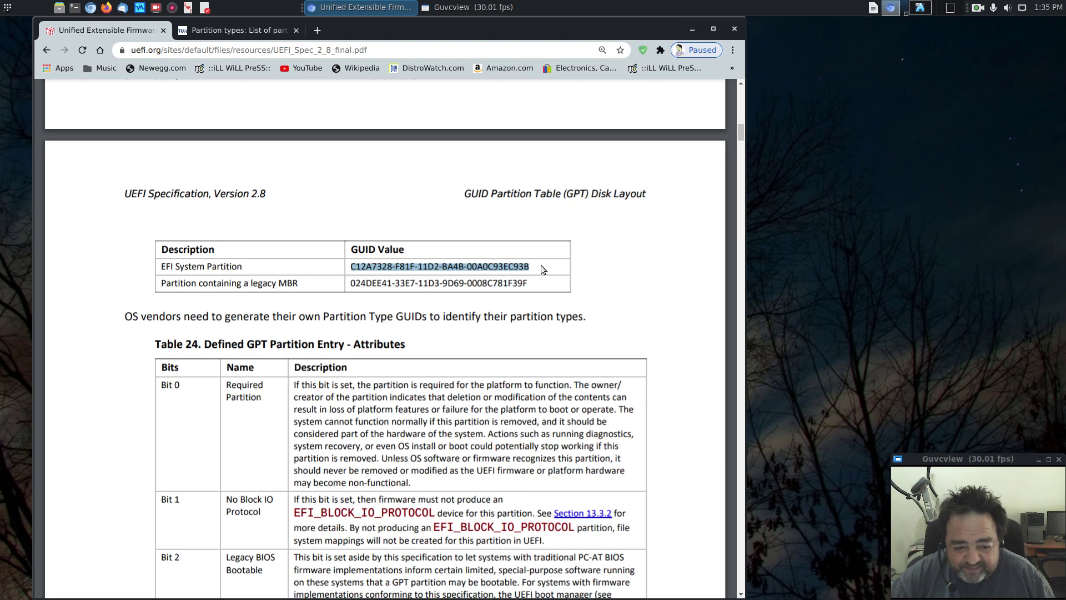
{"action": "scroll", "coordinate": [502, 368], "scroll_direction": "down", "scroll_amount": 3}
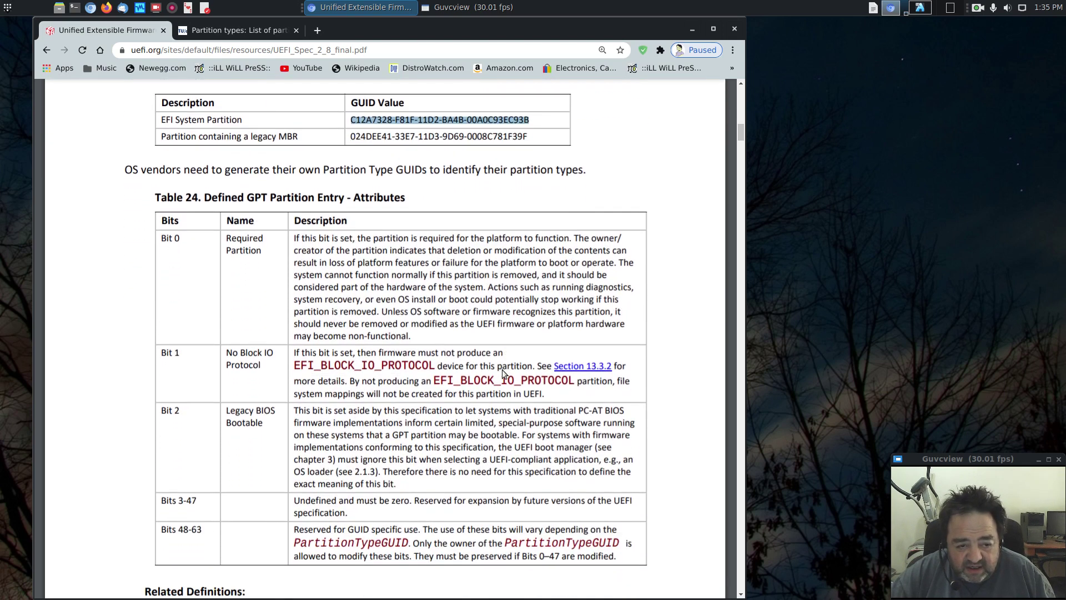
{"action": "scroll", "coordinate": [502, 369], "scroll_direction": "down", "scroll_amount": 1}
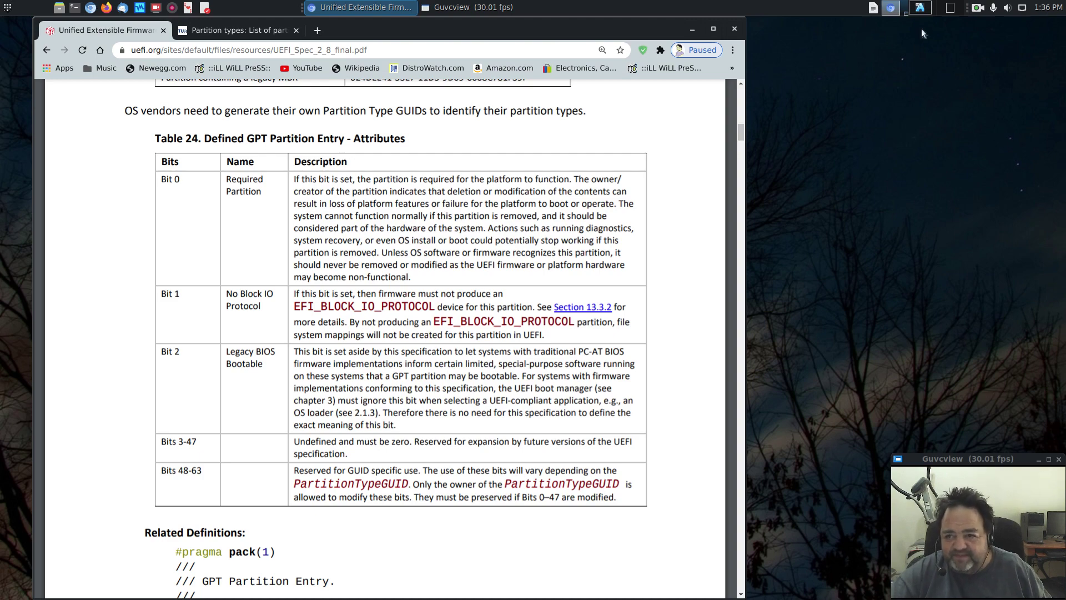
- Switch to the VirtualBox VM and unlock its session with the account password
{"action": "left_click", "coordinate": [920, 10]}
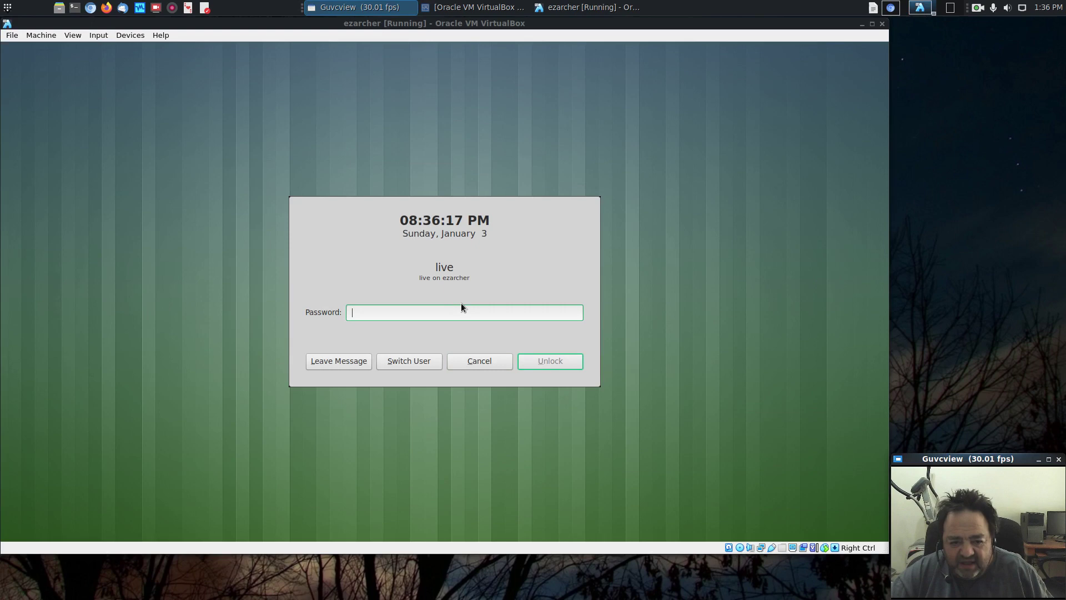
{"action": "left_click", "coordinate": [418, 314]}
{"action": "type", "text": "***"}
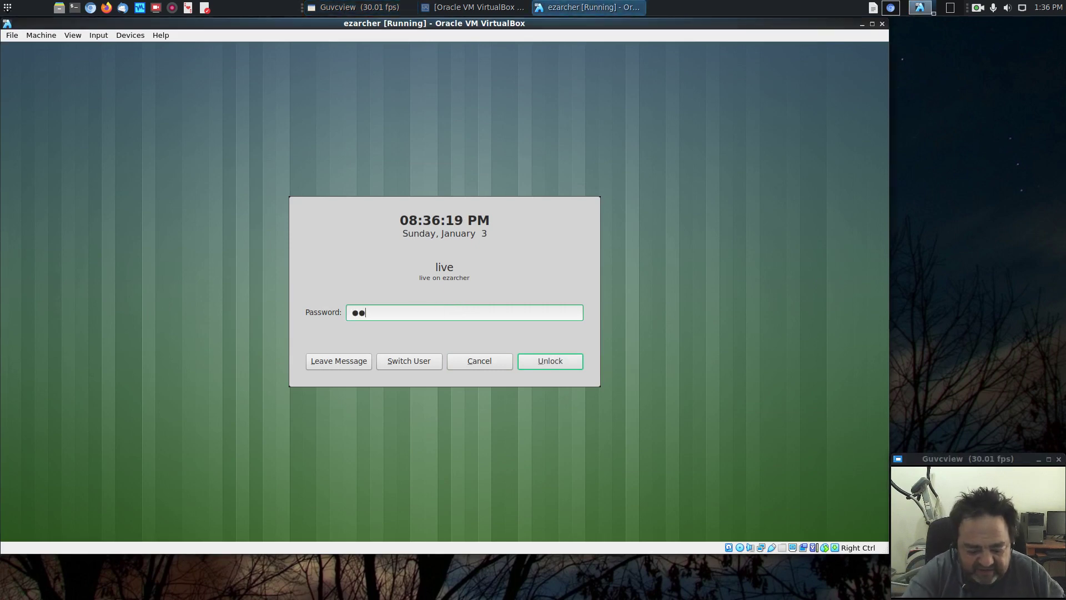
{"action": "type", "text": "*"}
{"action": "key", "text": "Return"}
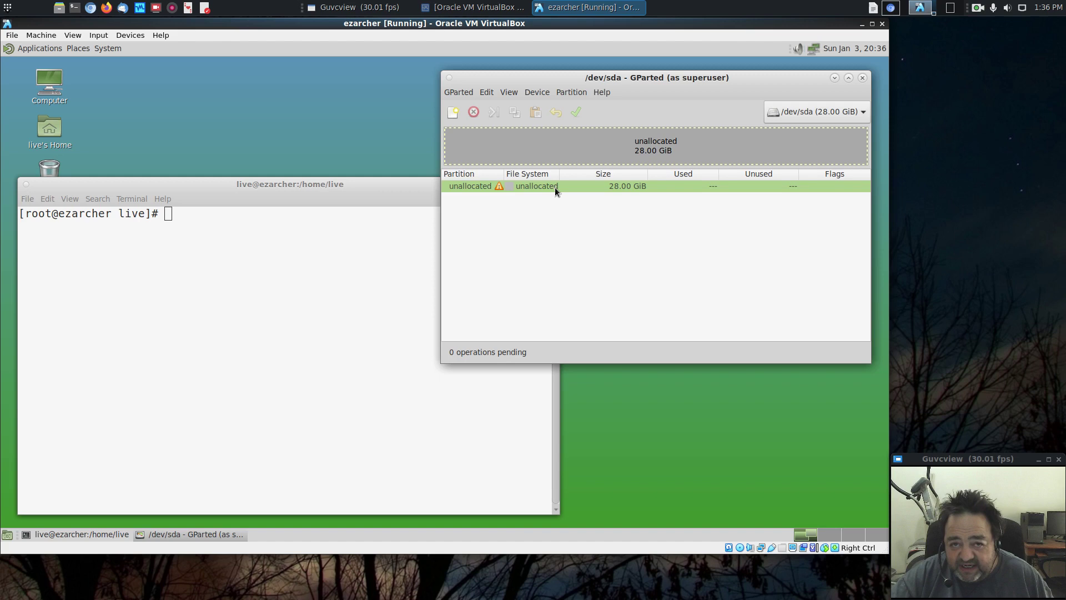
- Write a new gpt partition table to /dev/sda from the Device menu
{"action": "left_click", "coordinate": [534, 92]}
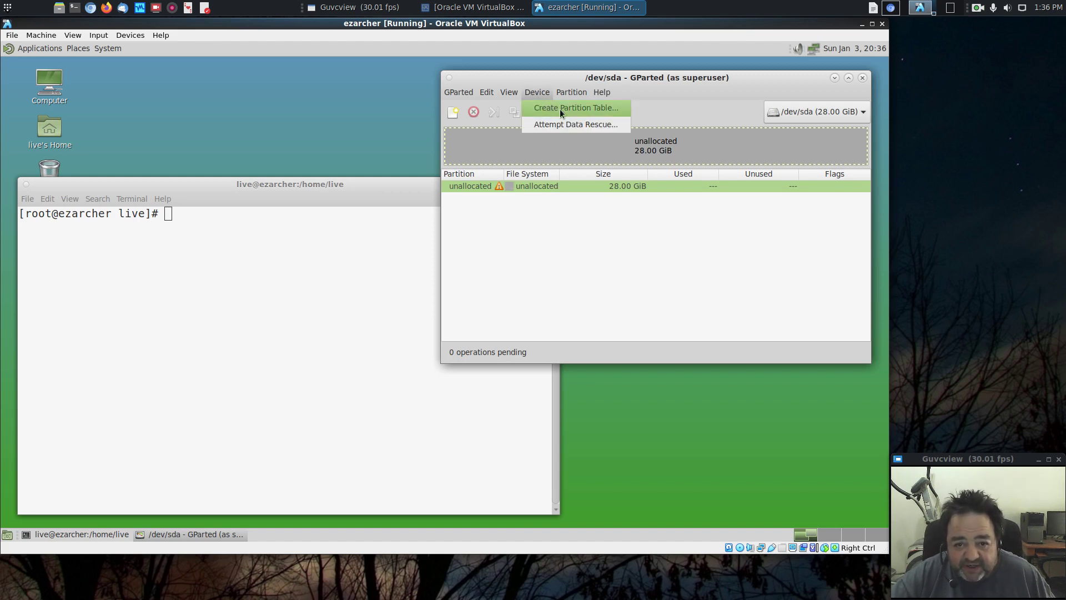
{"action": "left_click", "coordinate": [568, 108]}
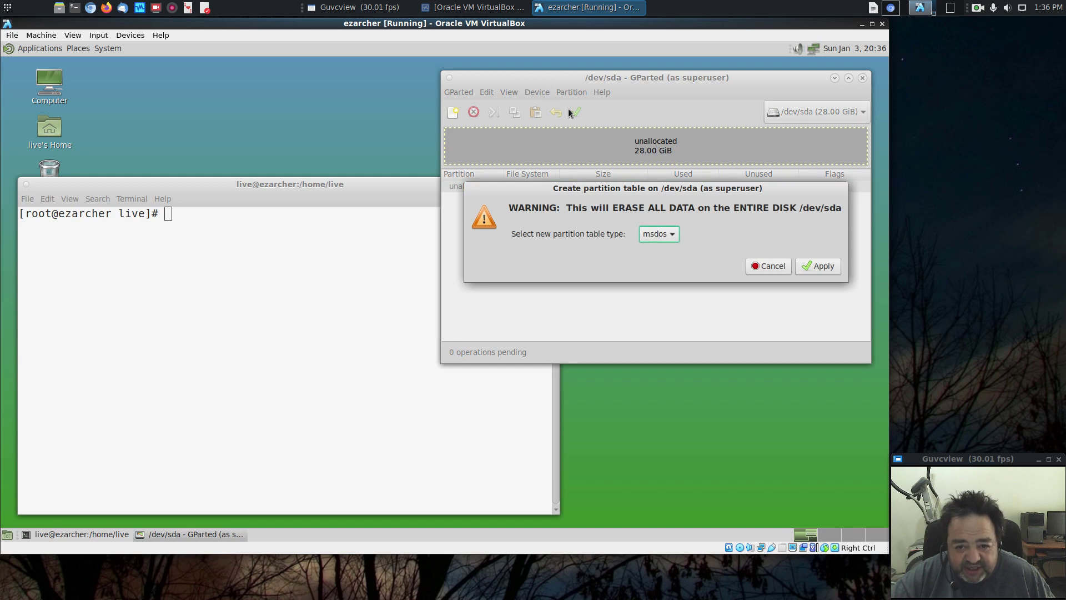
{"action": "left_click", "coordinate": [676, 240]}
{"action": "left_click", "coordinate": [663, 201]}
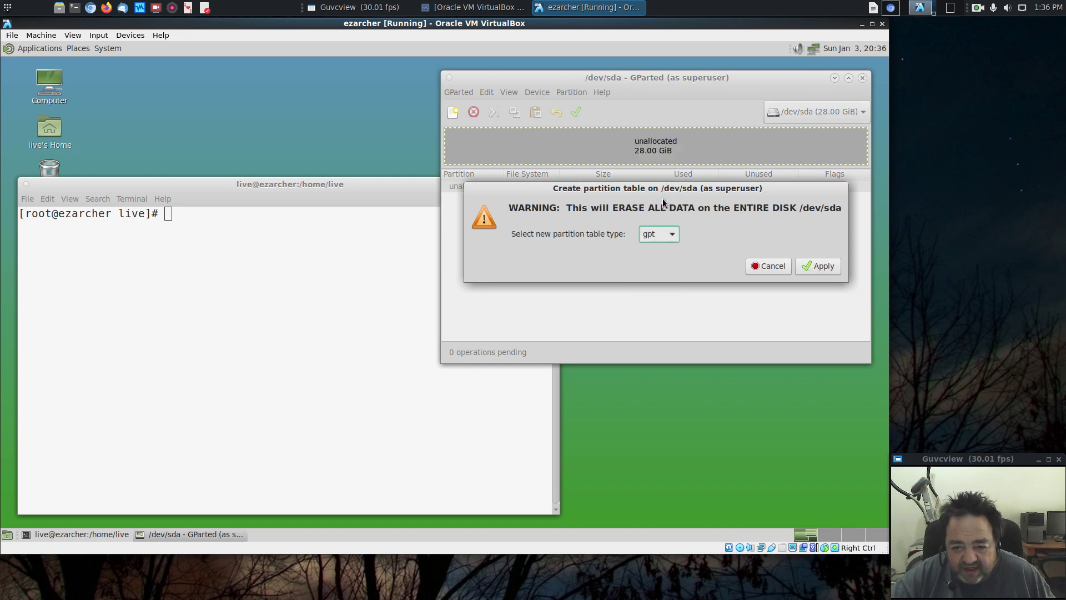
{"action": "left_click", "coordinate": [816, 268]}
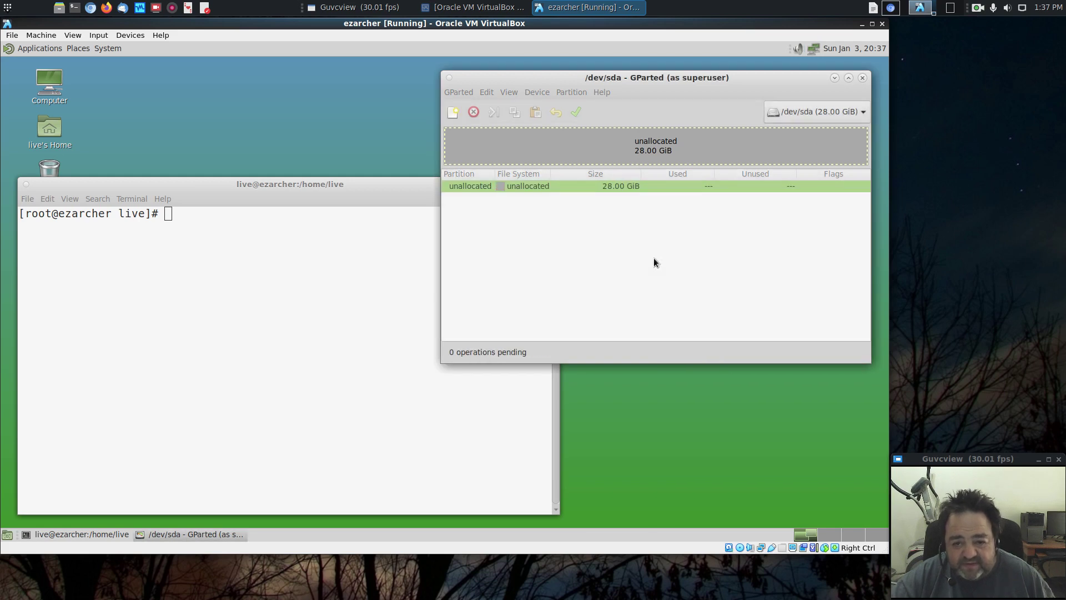
- Add a 512 MiB fat32 partition named EFI at the start of the unallocated space
{"action": "right_click", "coordinate": [480, 188]}
{"action": "left_click", "coordinate": [508, 198]}
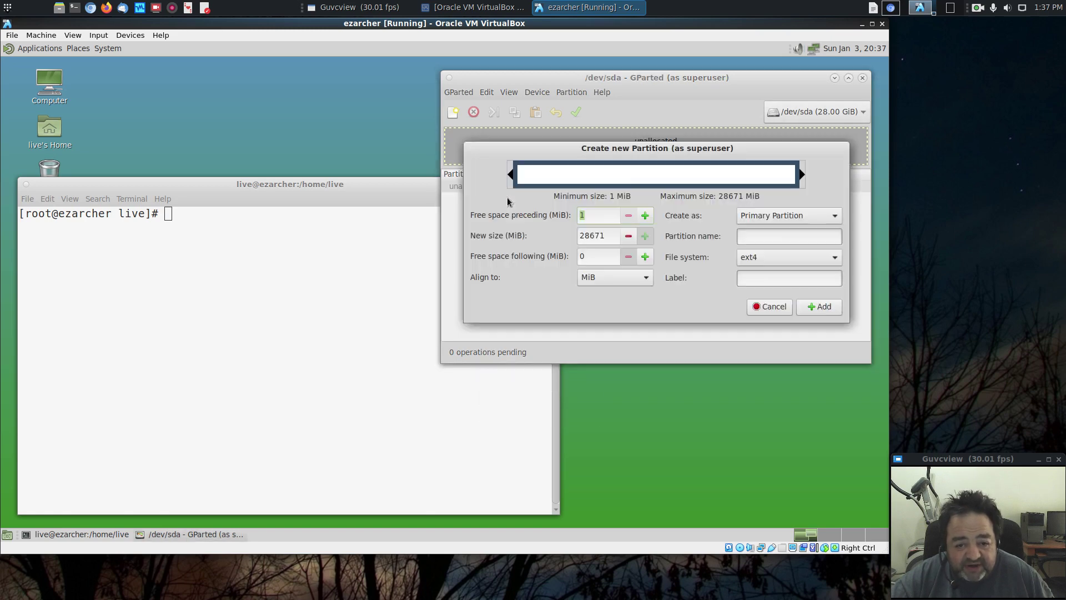
{"action": "double_click", "coordinate": [603, 236]}
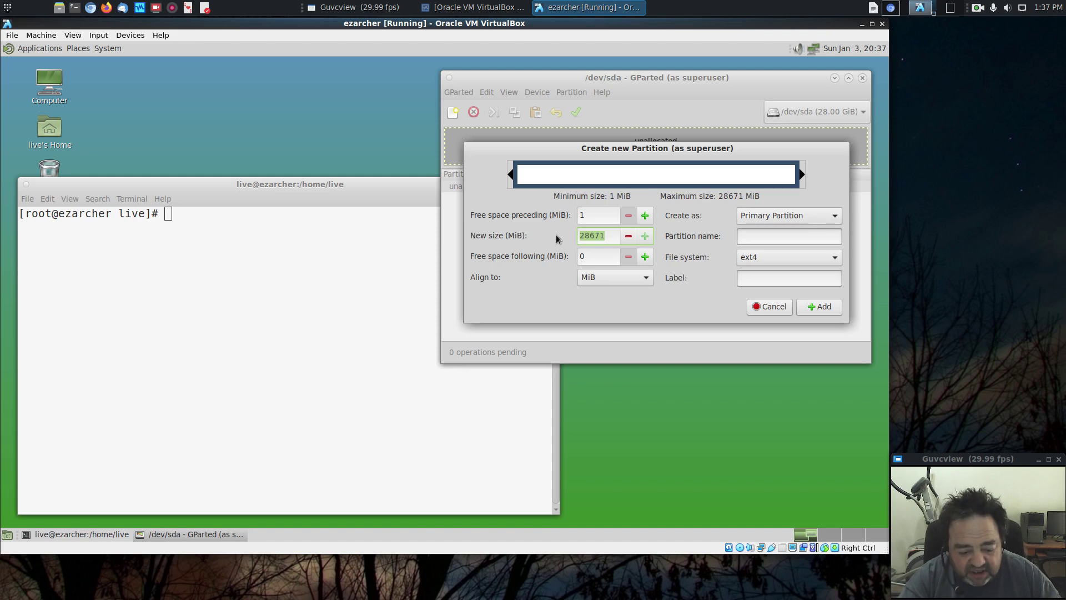
{"action": "type", "text": "512"}
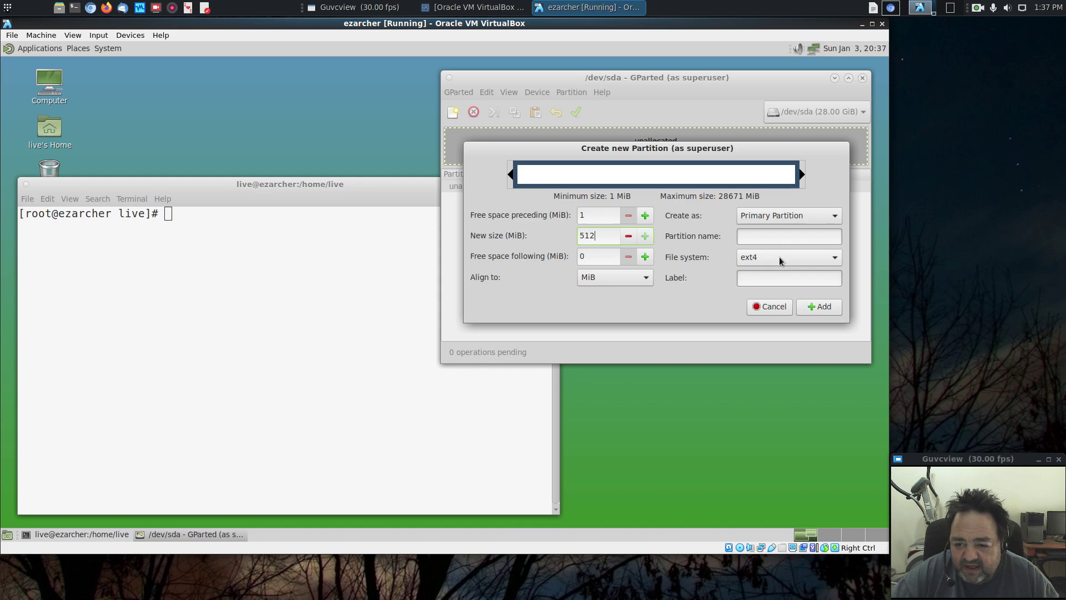
{"action": "left_click", "coordinate": [838, 256]}
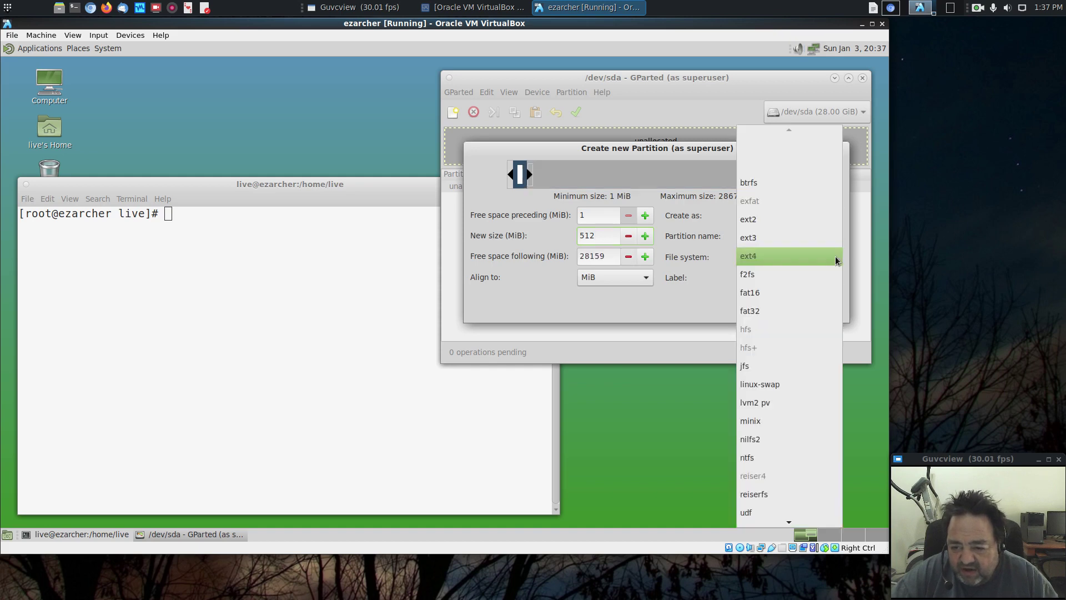
{"action": "left_click", "coordinate": [754, 309]}
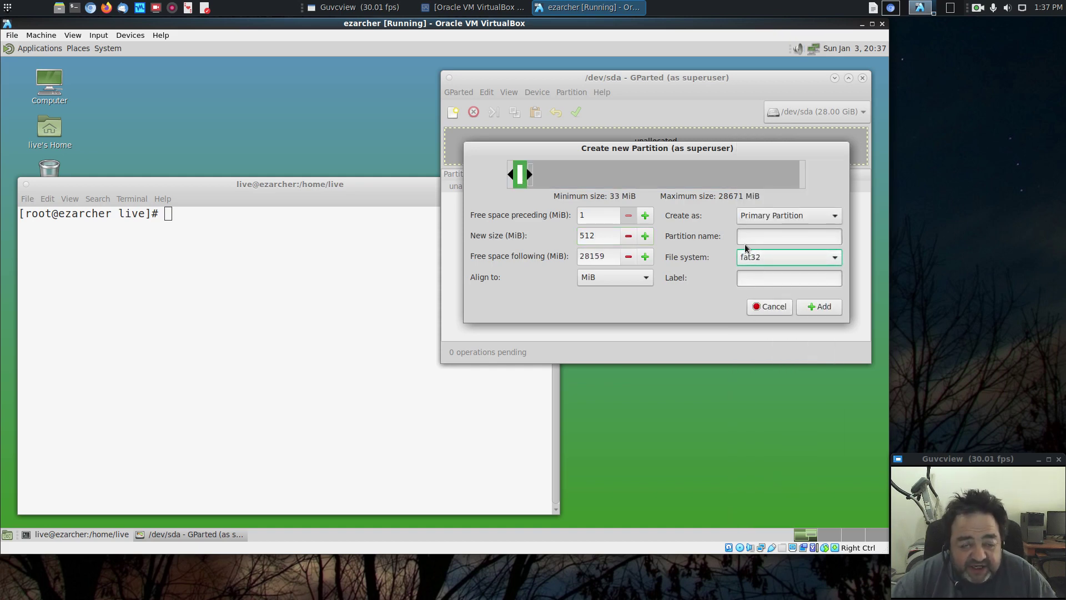
{"action": "left_click", "coordinate": [753, 230]}
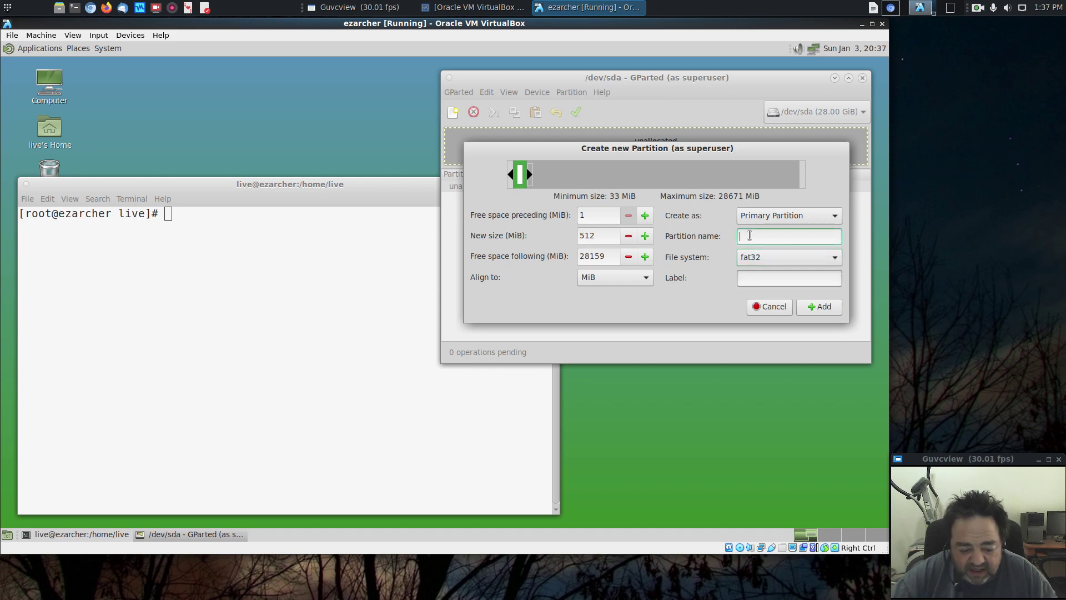
{"action": "type", "text": "EFI"}
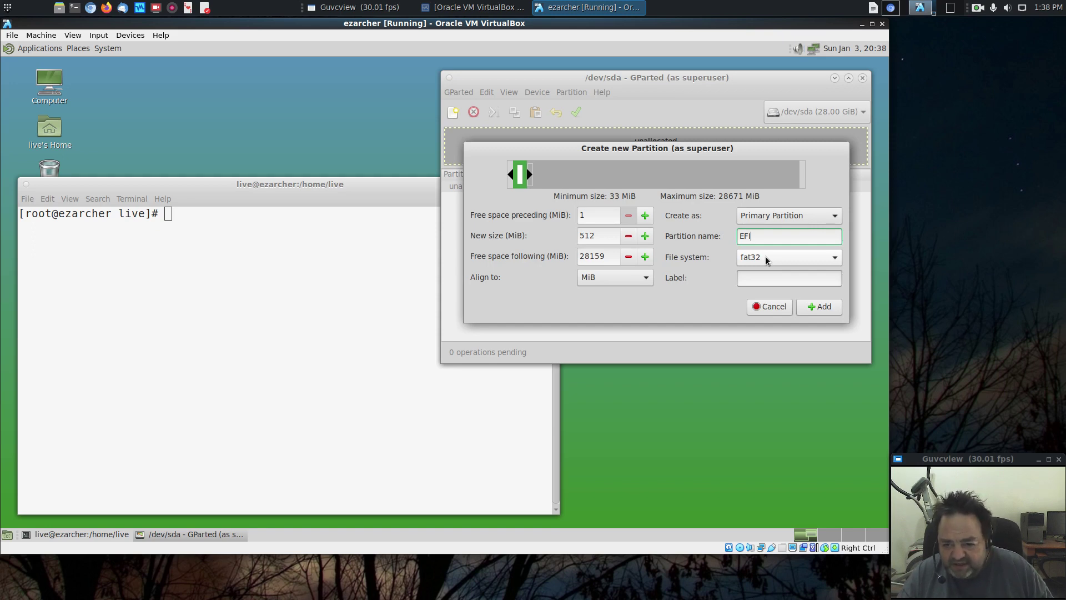
{"action": "left_click", "coordinate": [820, 306]}
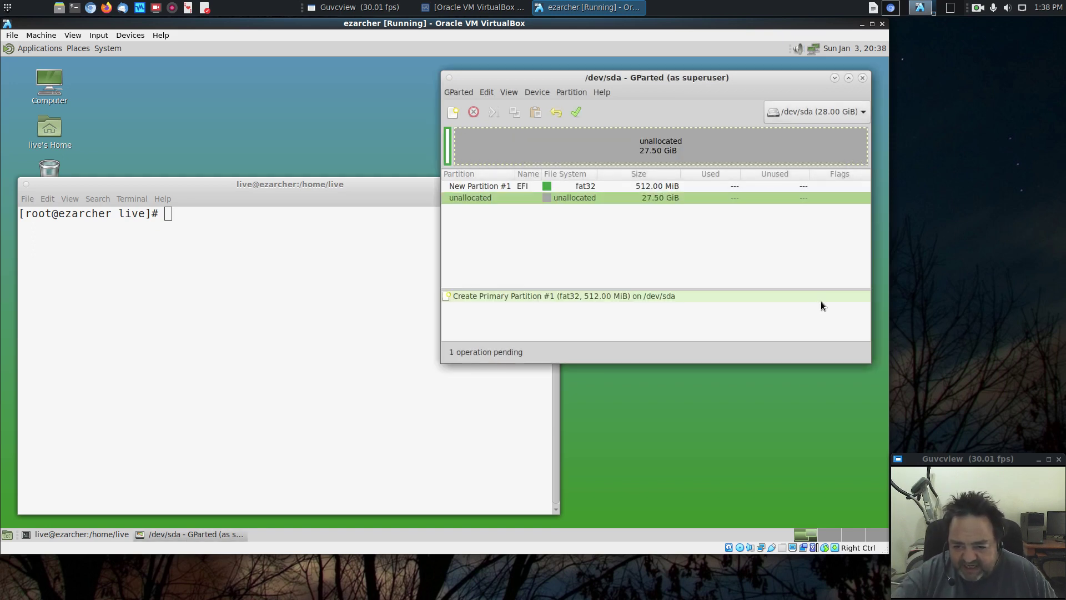
- Add a 10000 MiB ext4 partition named LINUX in the remaining unallocated space
{"action": "right_click", "coordinate": [491, 197]}
{"action": "left_click", "coordinate": [510, 206]}
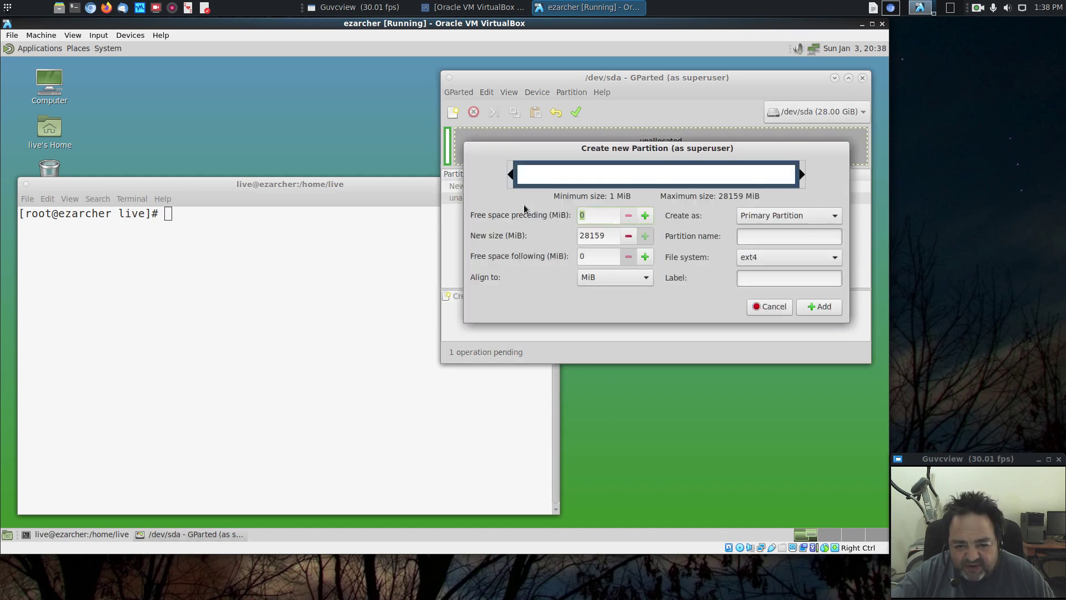
{"action": "double_click", "coordinate": [606, 236]}
{"action": "type", "text": "10"}
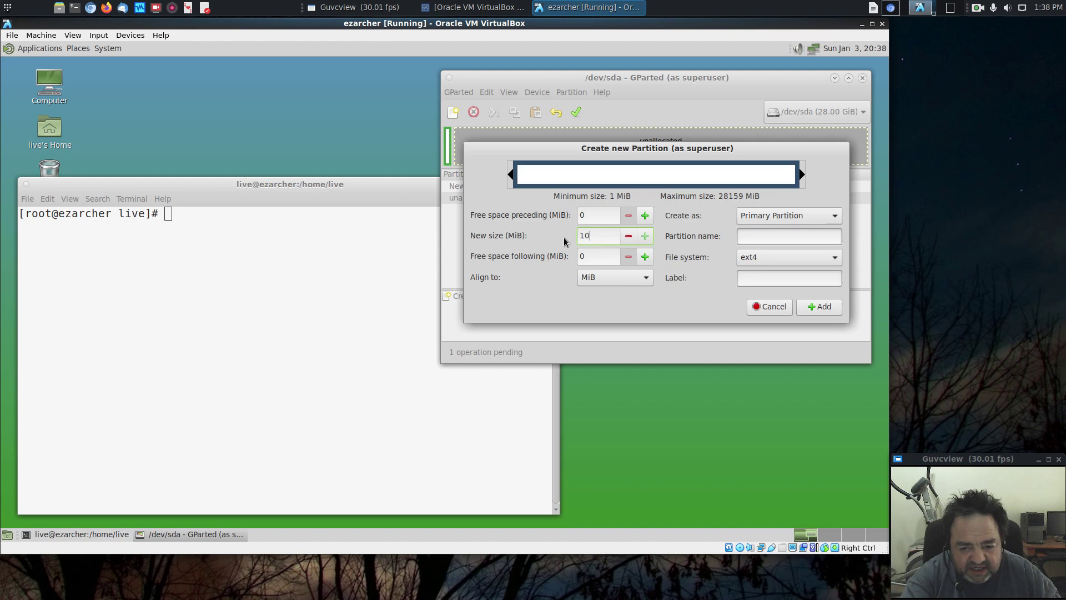
{"action": "type", "text": "00"}
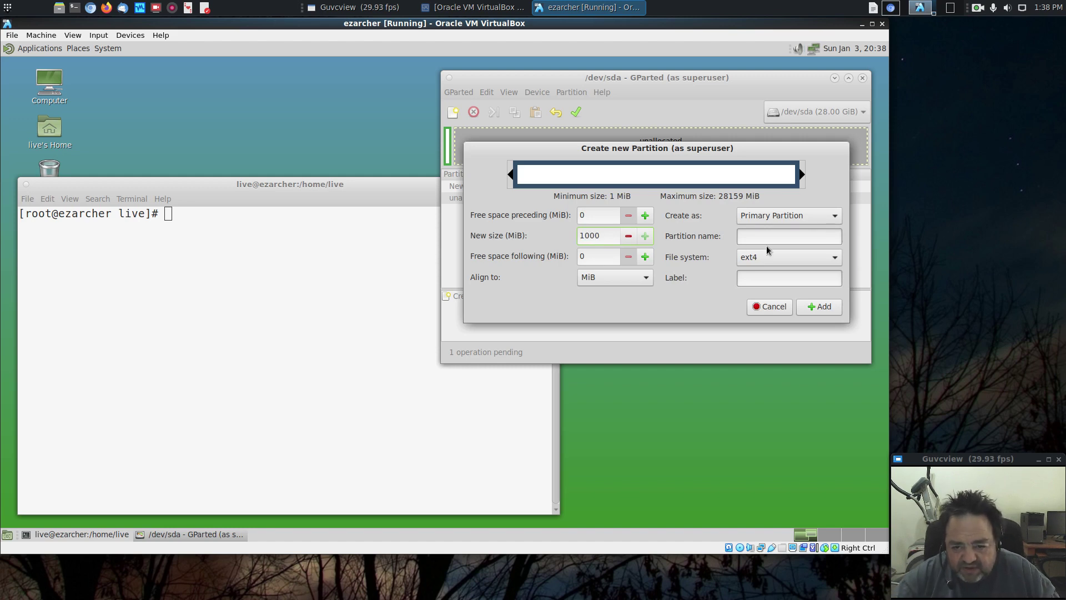
{"action": "left_click", "coordinate": [781, 236]}
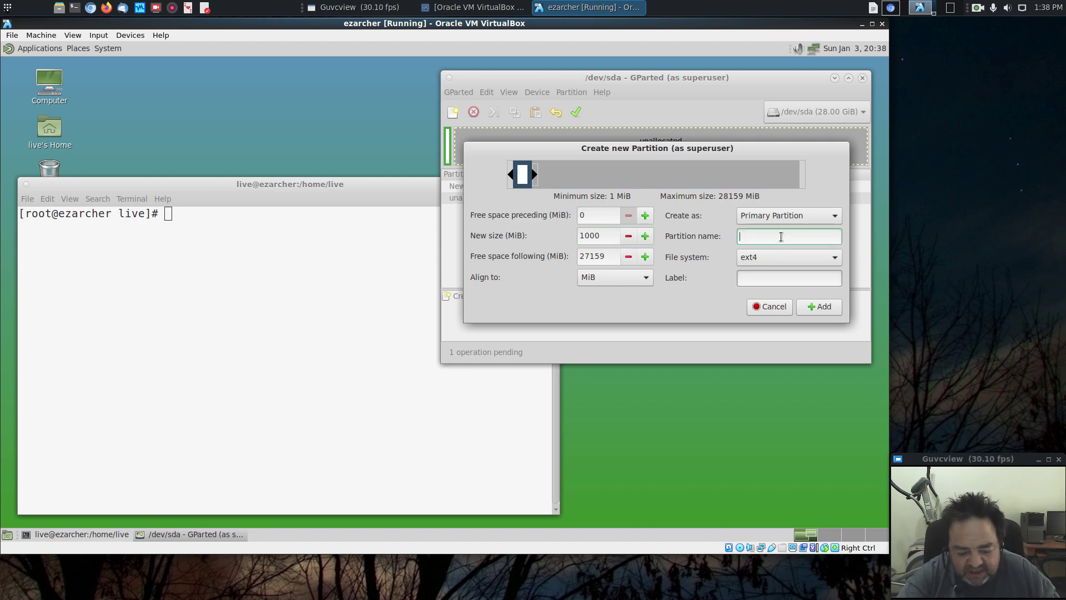
{"action": "type", "text": "LINUX"}
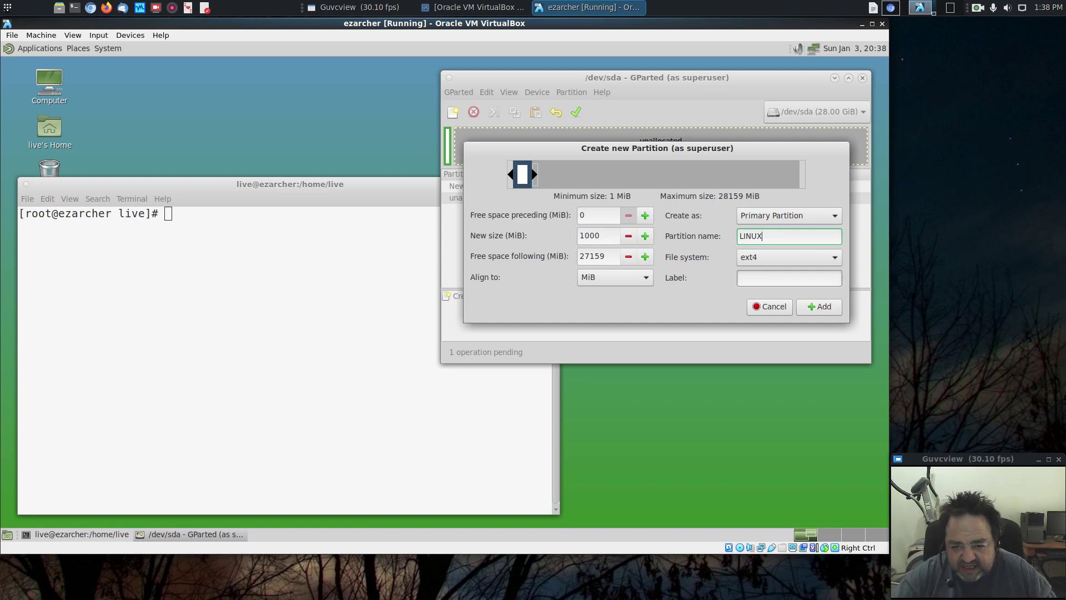
{"action": "left_click", "coordinate": [609, 235]}
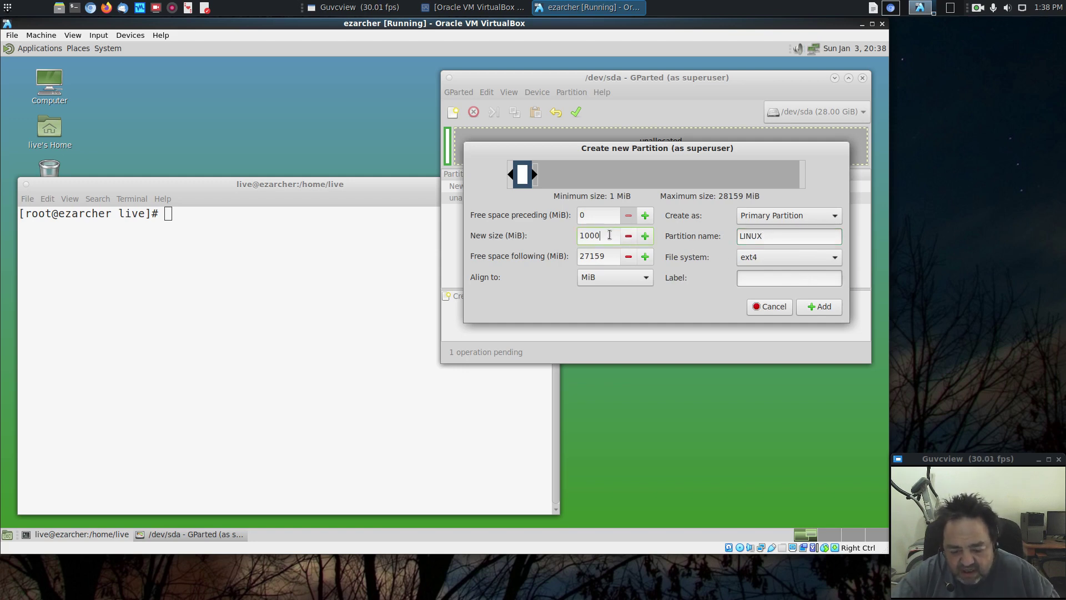
{"action": "type", "text": "0"}
{"action": "left_click", "coordinate": [812, 303]}
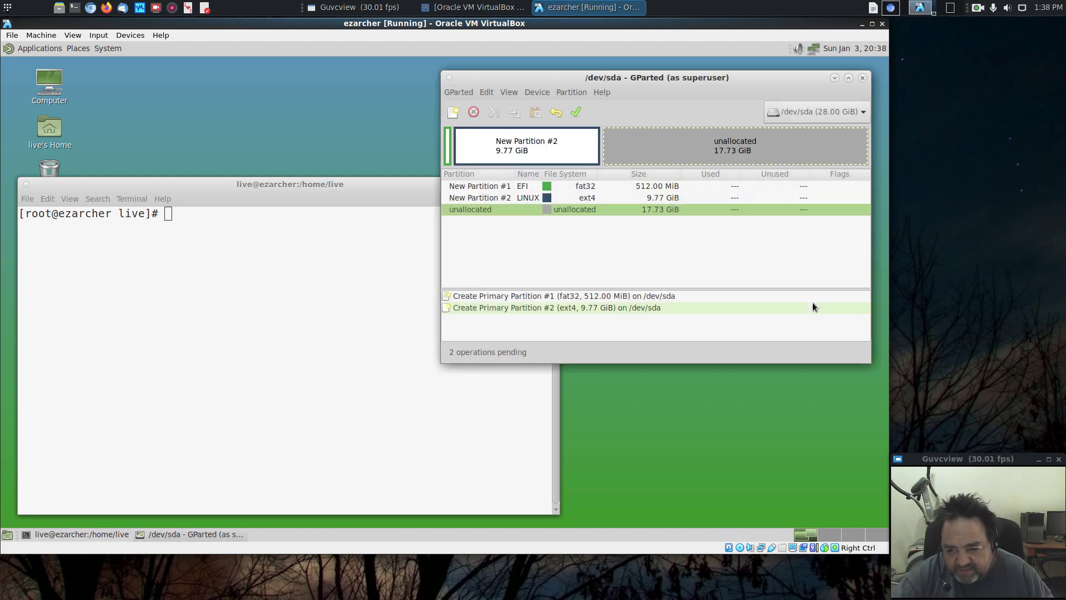
- Apply both pending operations to /dev/sda, close the report, and bring the root terminal forward
{"action": "left_click", "coordinate": [575, 112]}
{"action": "left_click", "coordinate": [694, 260]}
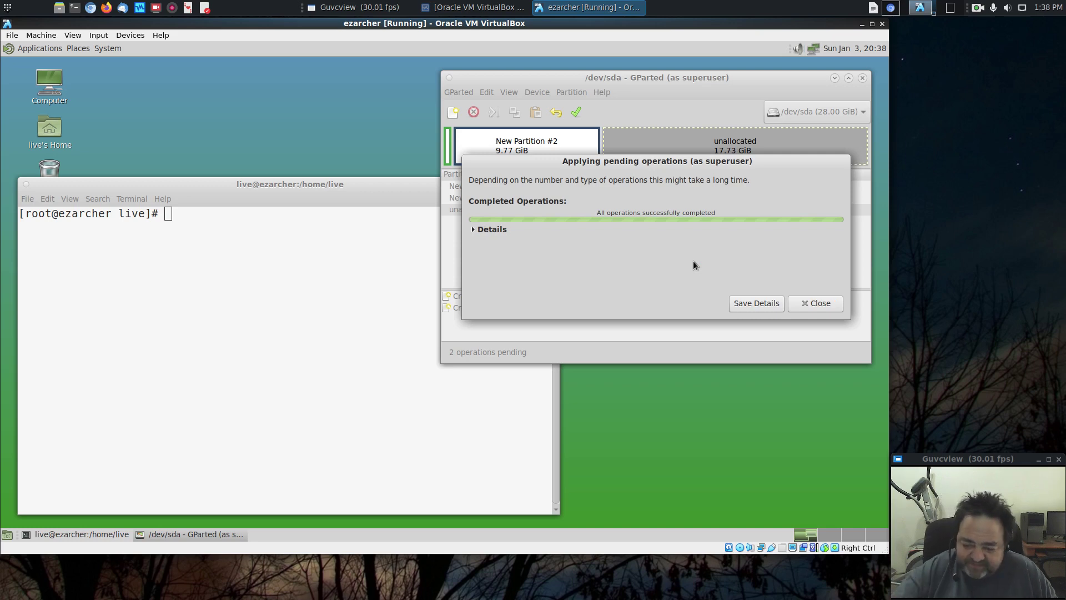
{"action": "left_click", "coordinate": [808, 307]}
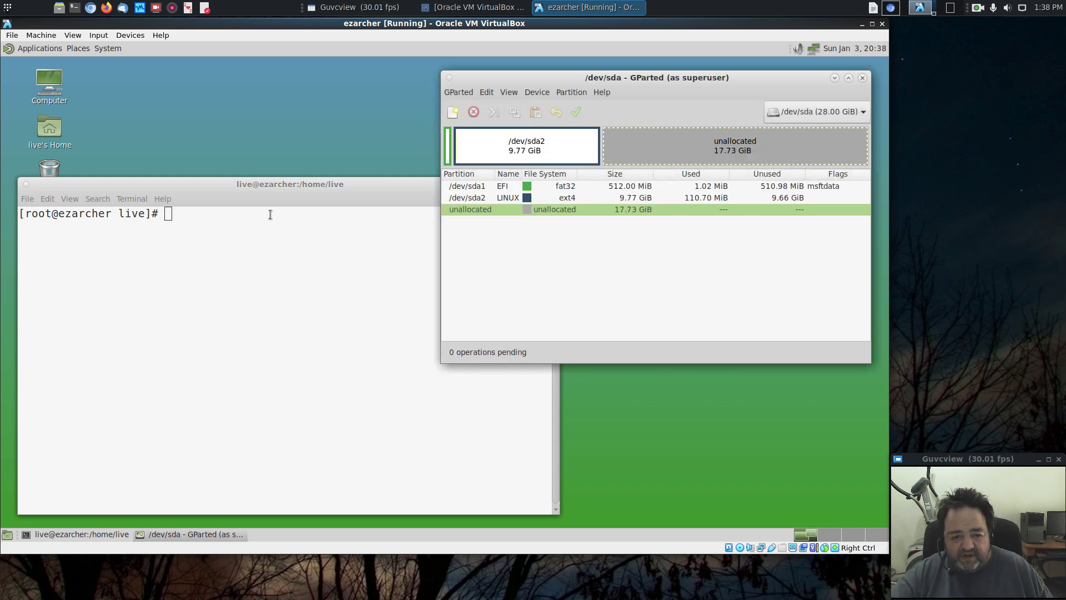
{"action": "left_click", "coordinate": [204, 182]}
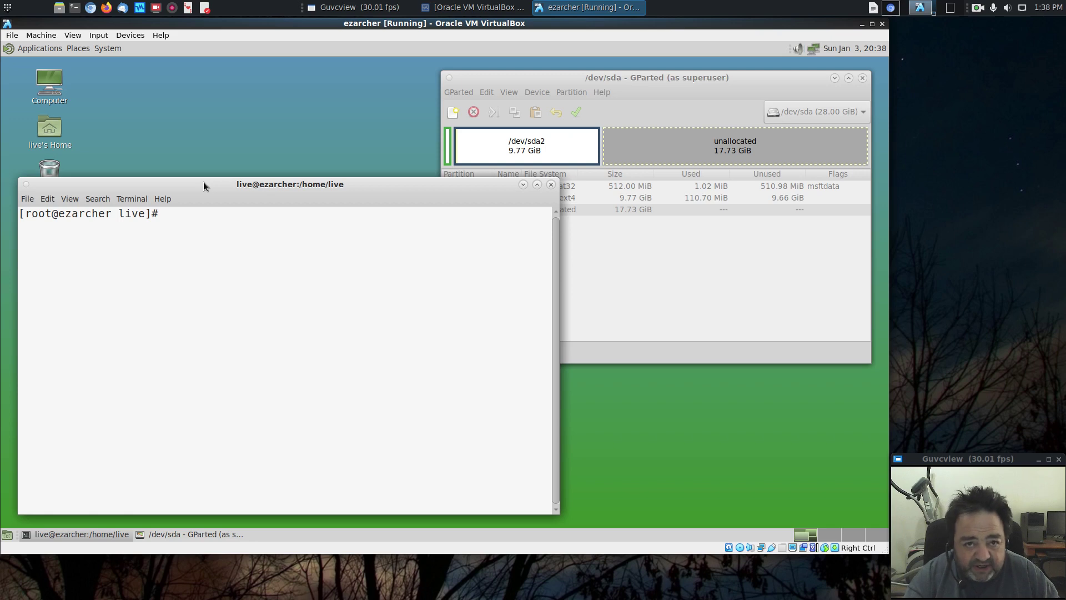
- Run cgdisk /dev/sda and show the Info screen for partition 1, the EFI partition
{"action": "type", "text": "c"}
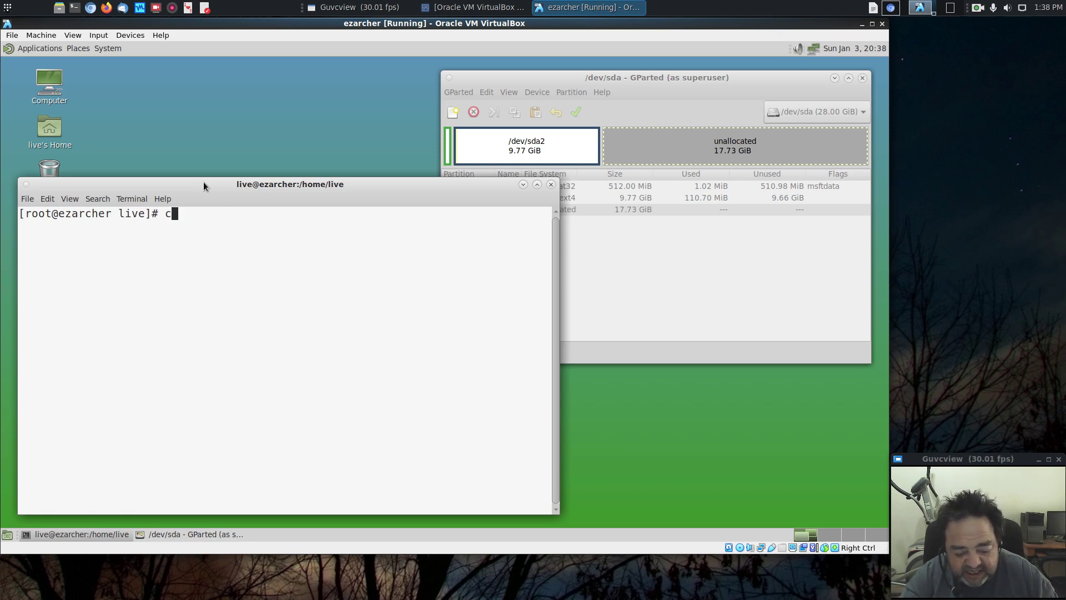
{"action": "type", "text": "gdisk"}
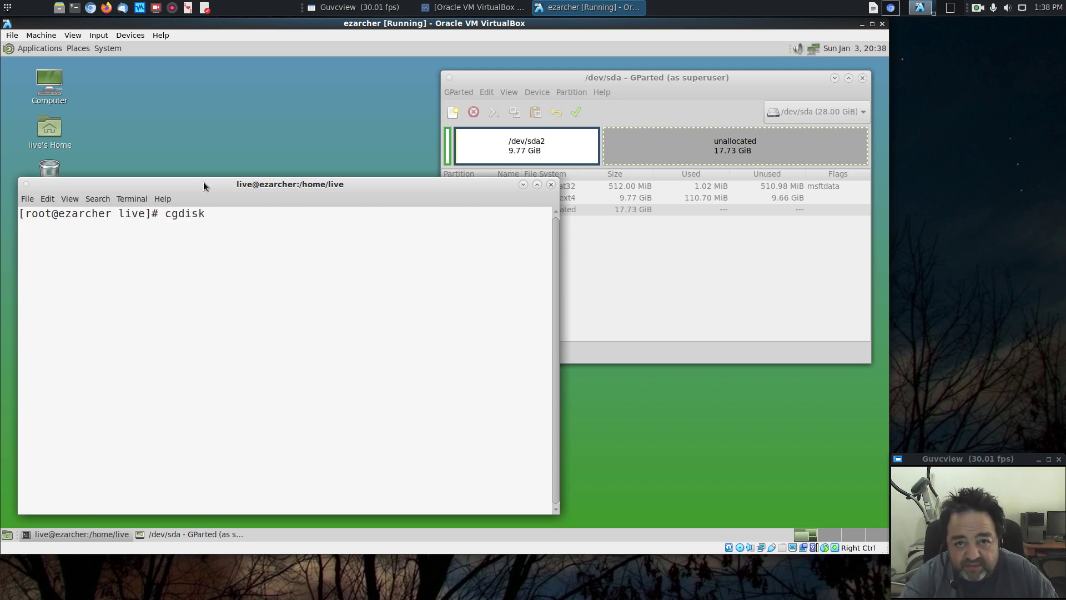
{"action": "type", "text": " /"}
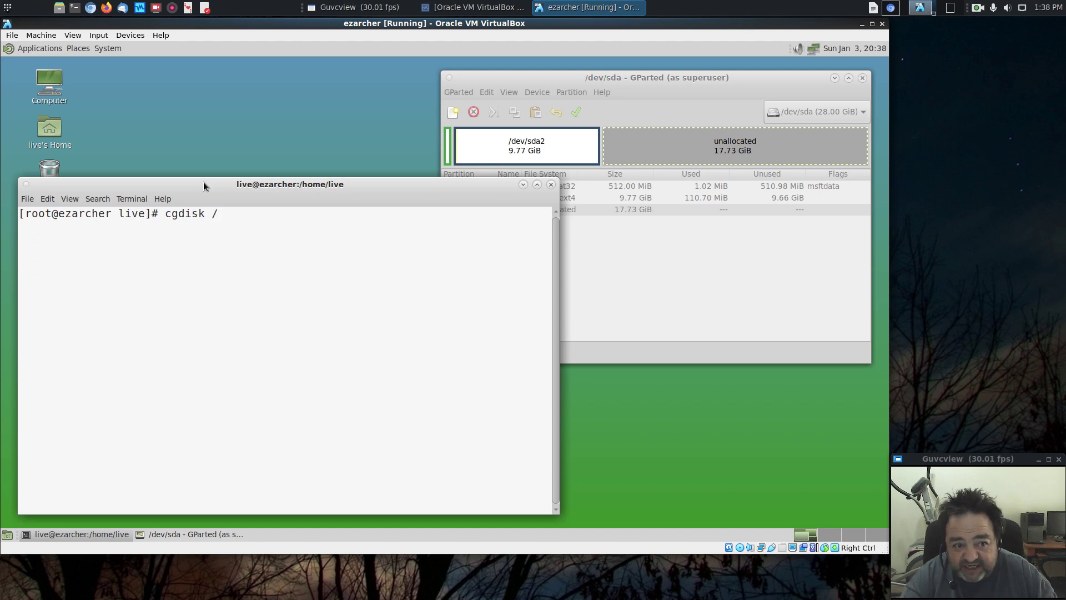
{"action": "type", "text": "dev/"}
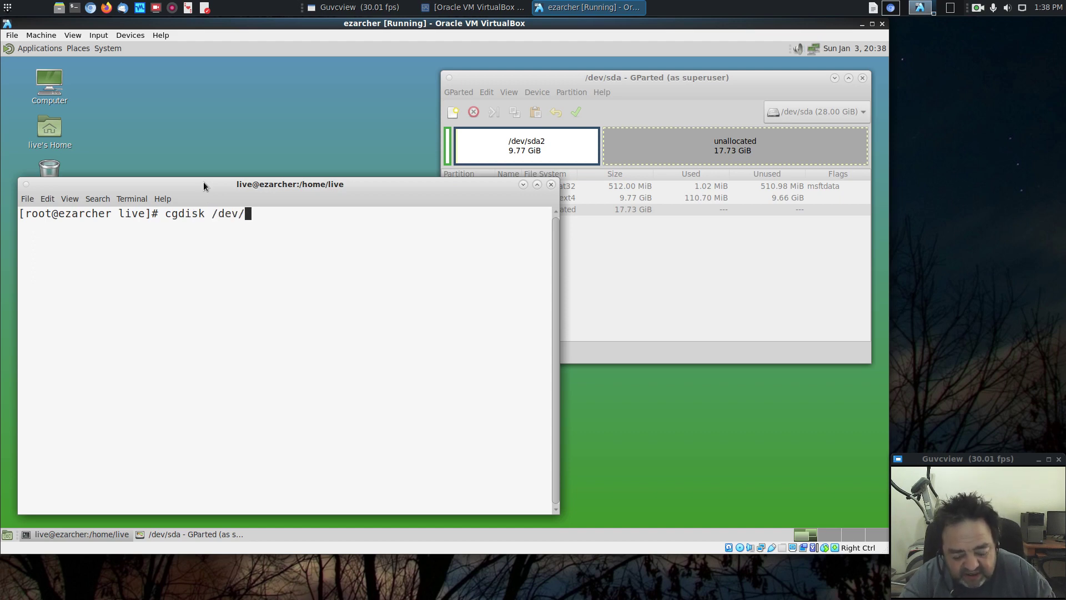
{"action": "type", "text": "sda"}
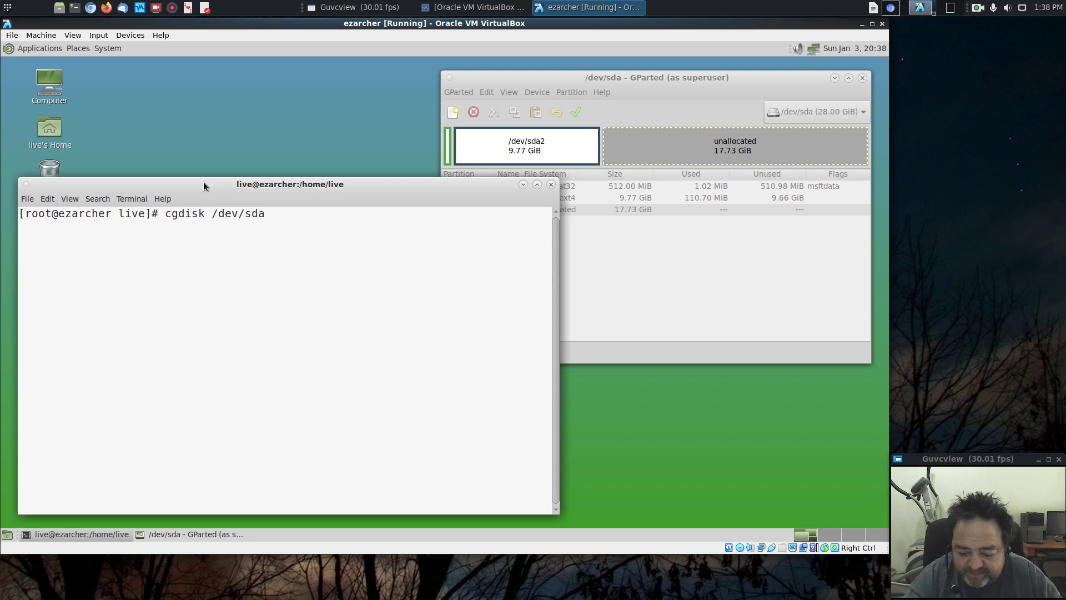
{"action": "key", "text": "Return"}
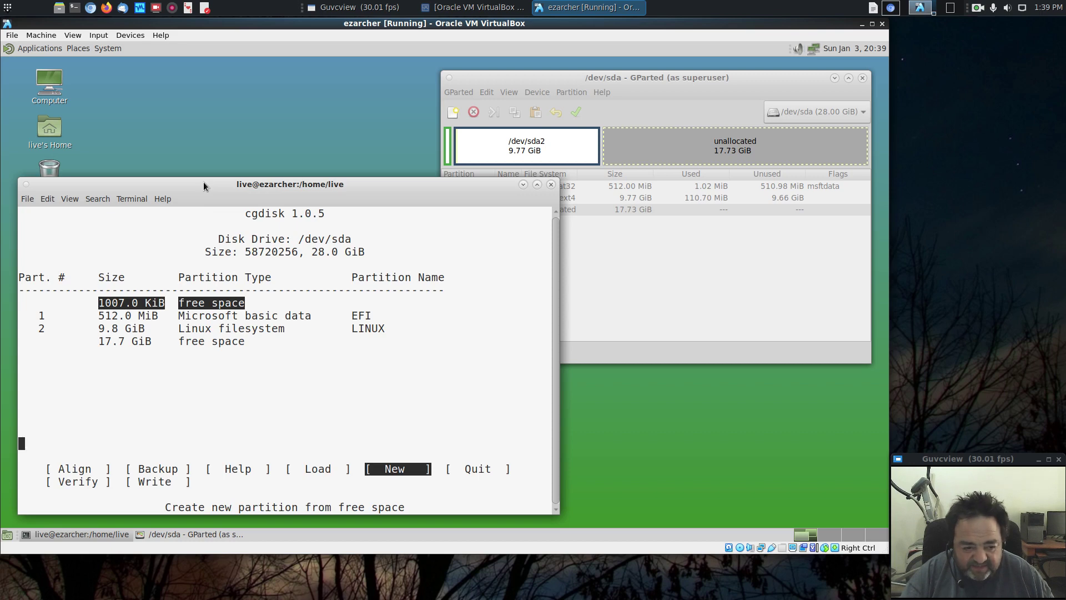
{"action": "key", "text": "Down"}
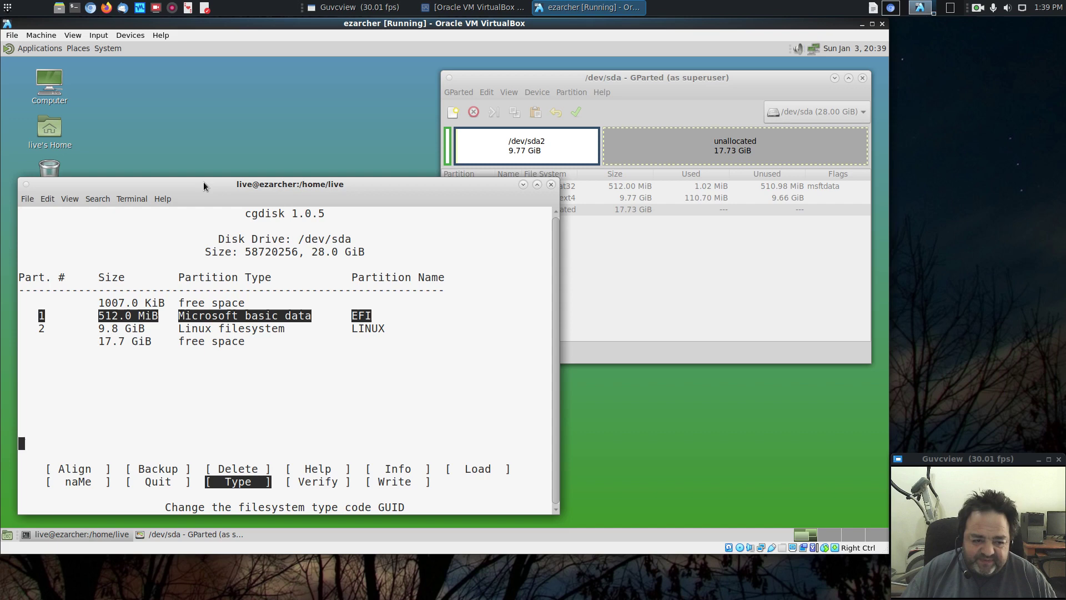
{"action": "key", "text": "Left"}
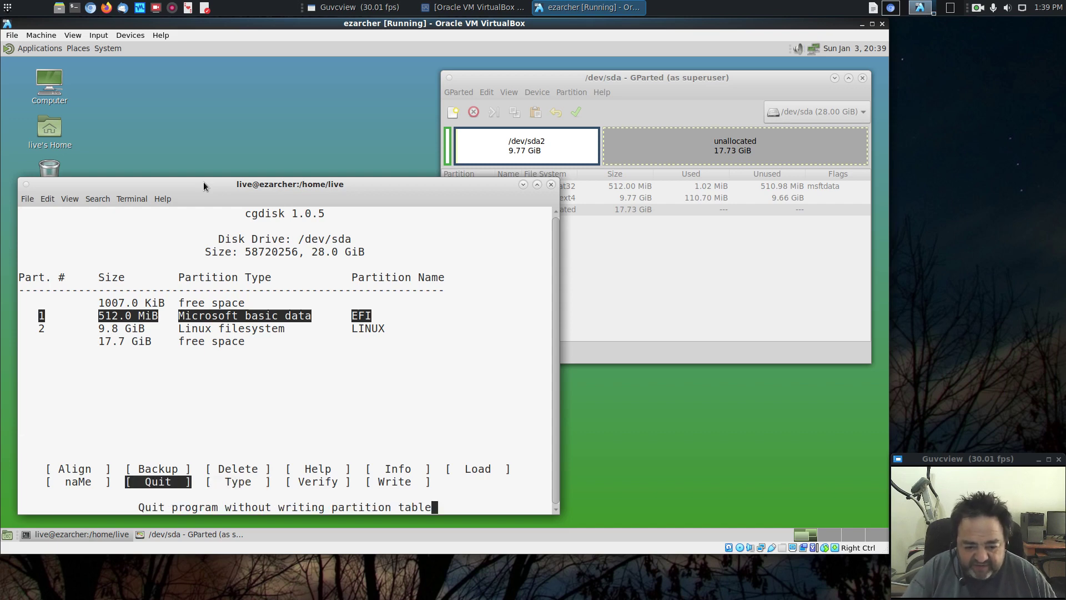
{"action": "key", "text": "Left"}
{"action": "key", "text": "Left"}
{"action": "key", "text": "Left"}
{"action": "key", "text": "Return"}
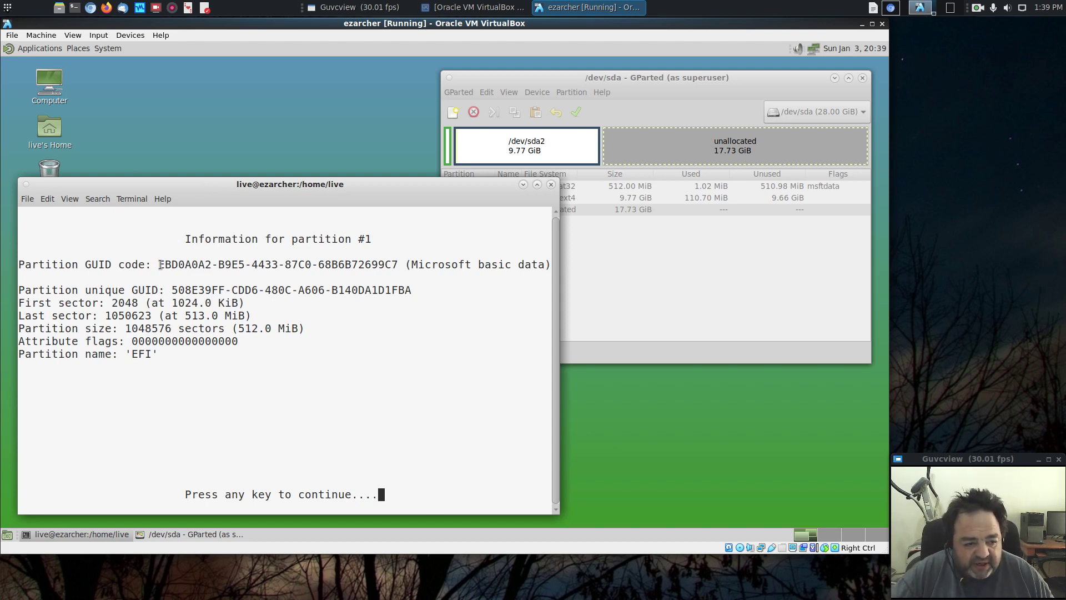
- Highlight partition 1's type GUID code, its Microsoft basic data name, and its unique GUID
{"action": "left_click_drag", "start_coordinate": [161, 265], "coordinate": [398, 267]}
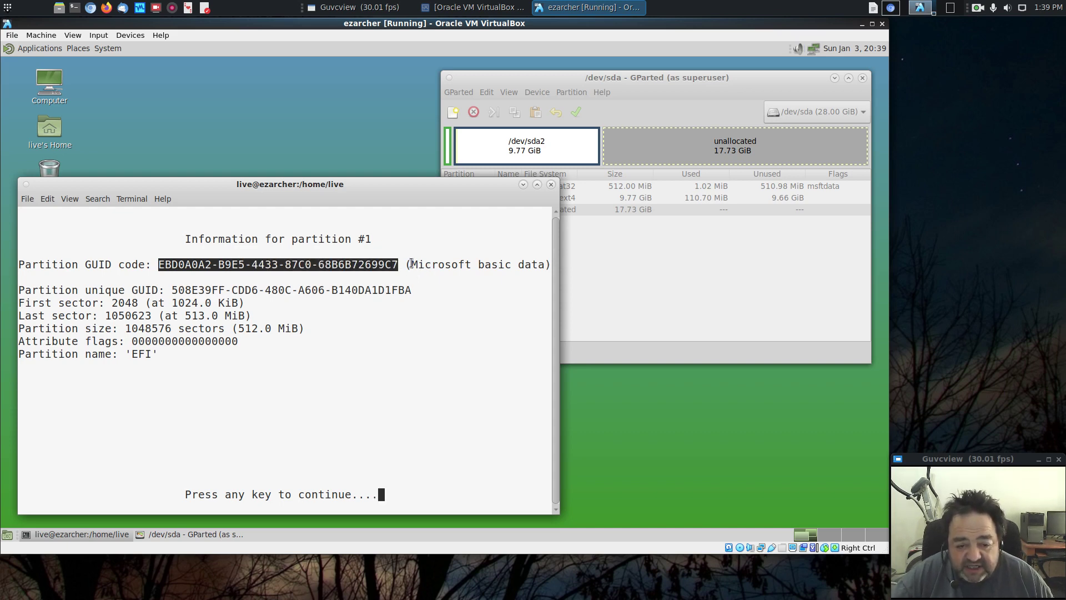
{"action": "left_click_drag", "start_coordinate": [412, 264], "coordinate": [544, 265]}
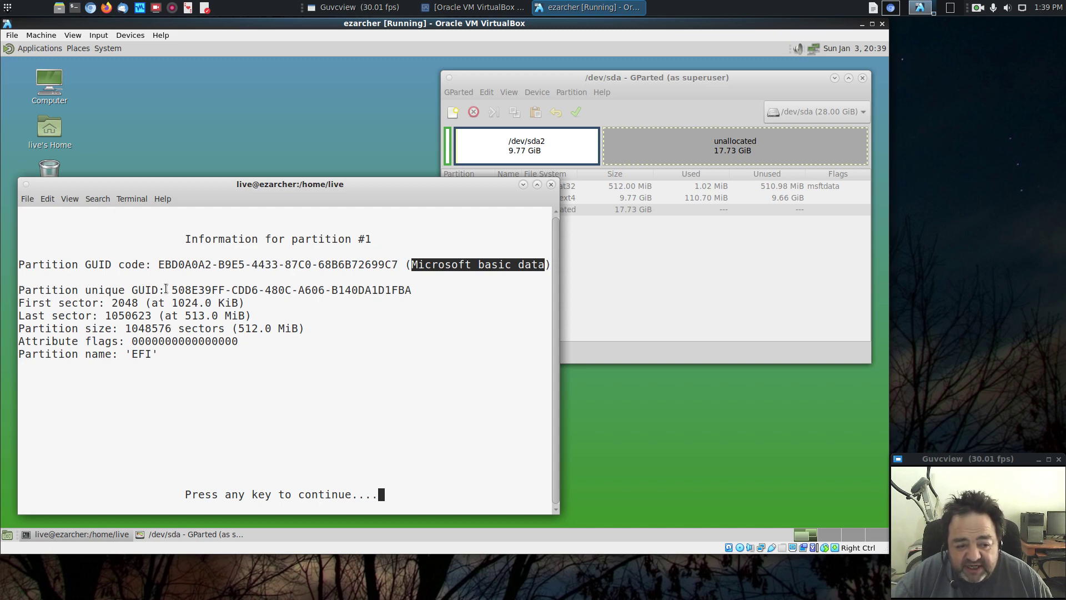
{"action": "left_click_drag", "start_coordinate": [173, 289], "coordinate": [413, 288]}
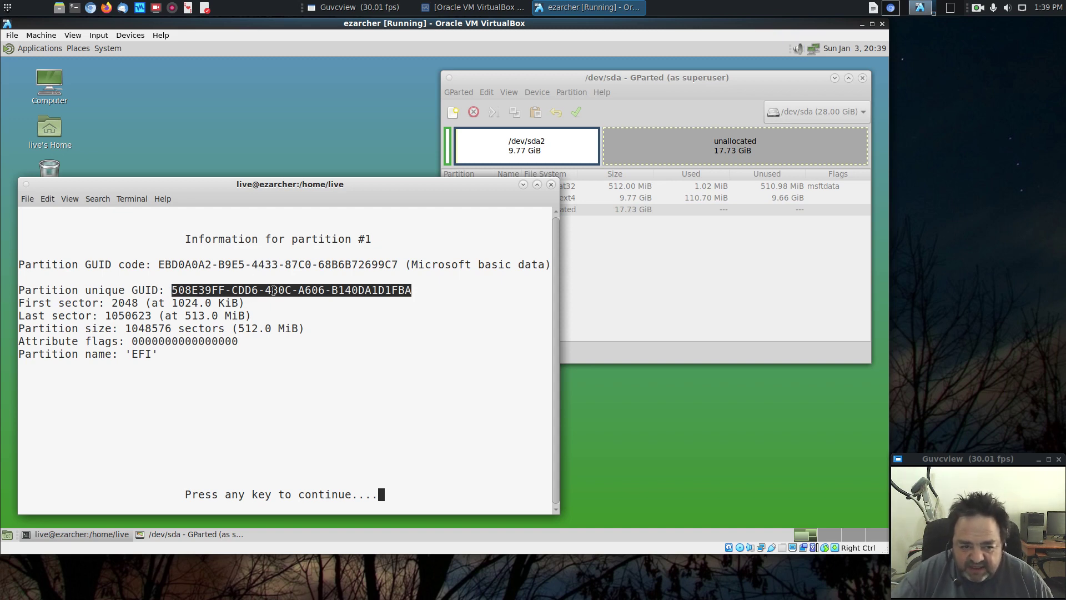
{"action": "left_click_drag", "start_coordinate": [159, 264], "coordinate": [398, 266]}
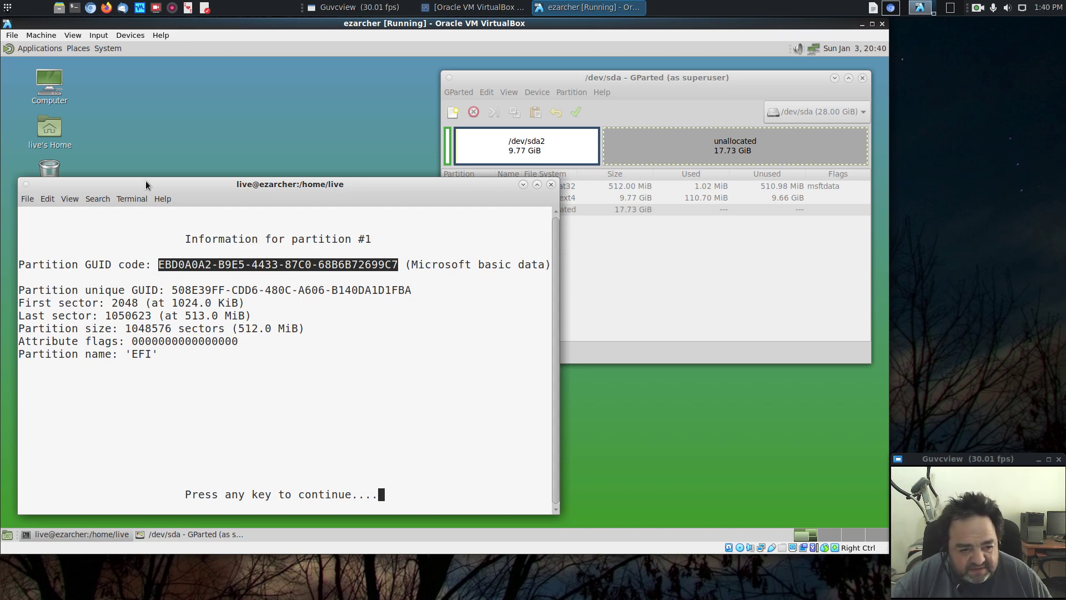
- Return to cgdisk's partition list and quit cgdisk
{"action": "key", "text": "Return"}
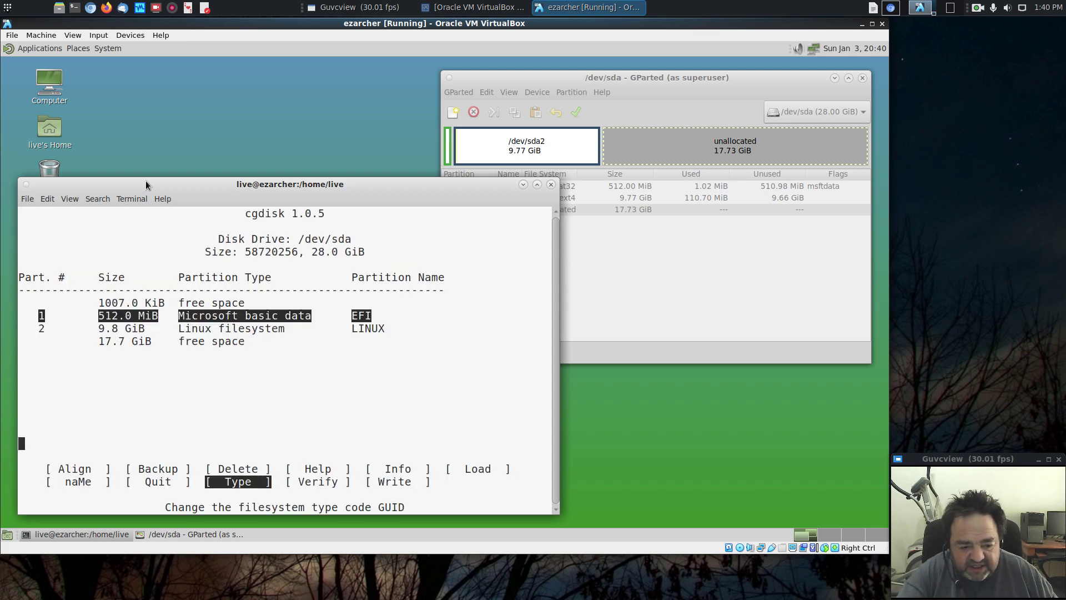
{"action": "key", "text": "Left"}
{"action": "key", "text": "Left"}
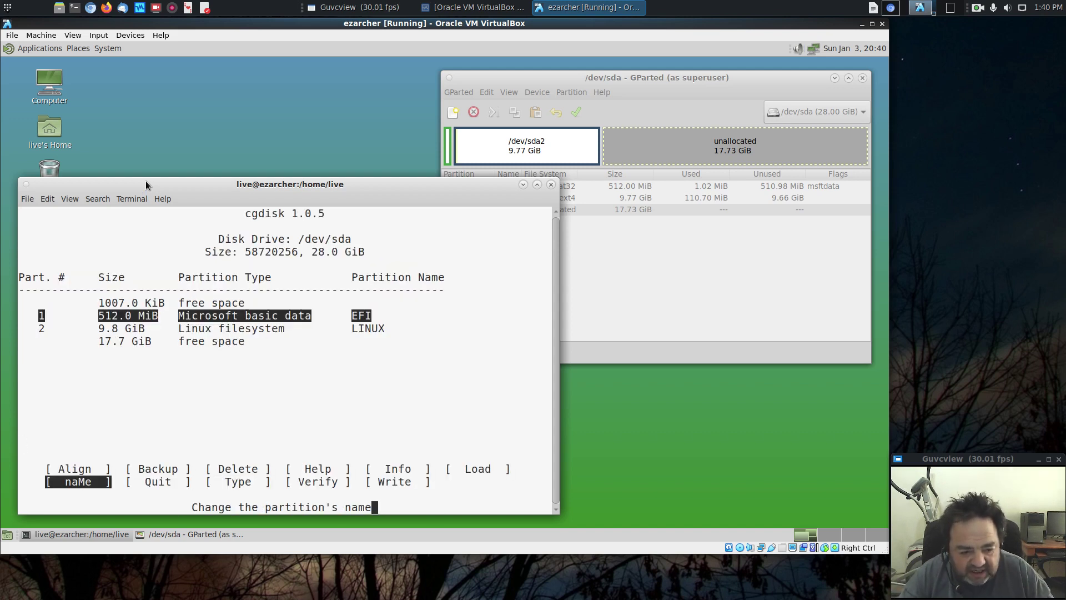
{"action": "key", "text": "Right"}
{"action": "key", "text": "Return"}
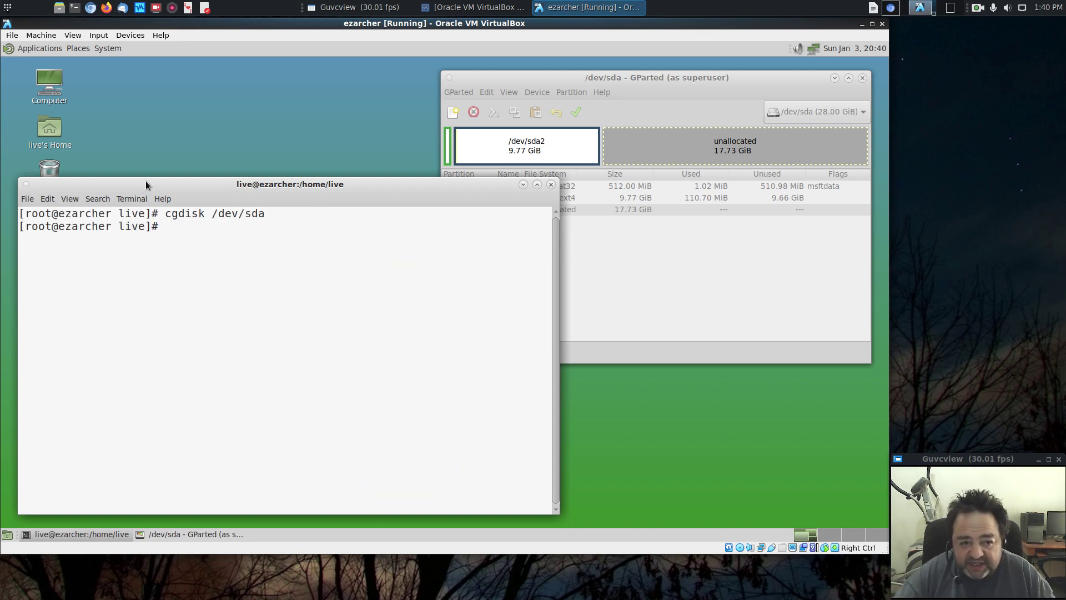
- Open Manage Flags for /dev/sda1 in GParted
{"action": "left_click", "coordinate": [514, 75]}
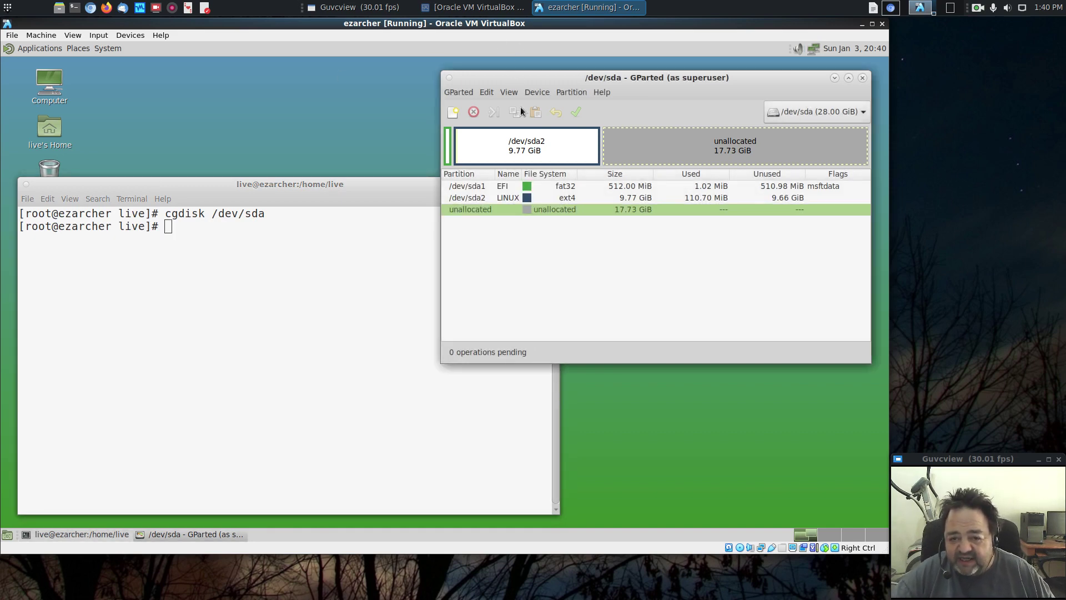
{"action": "left_click", "coordinate": [501, 190]}
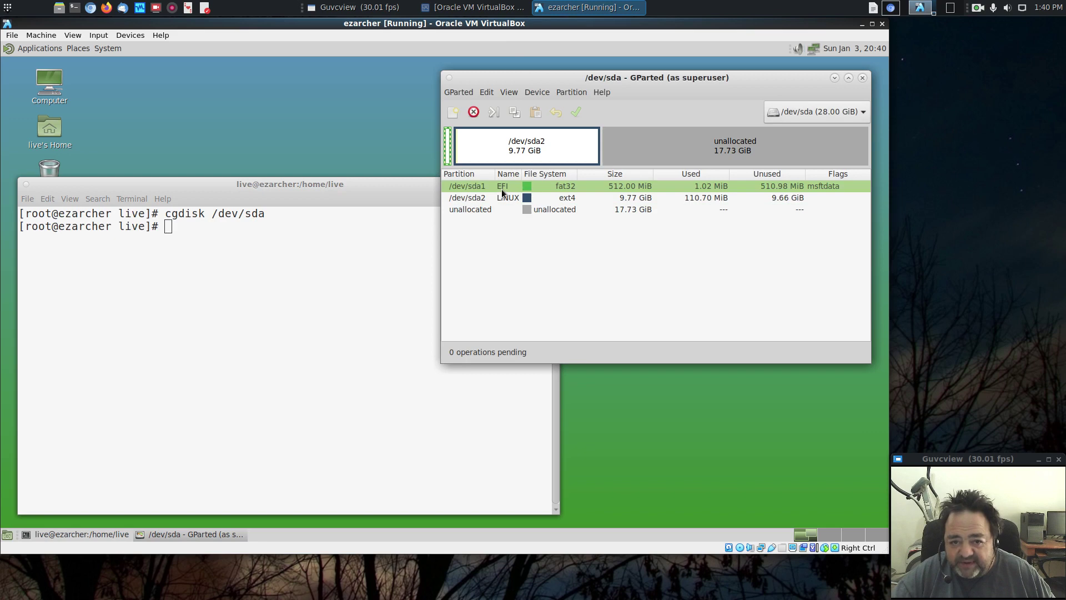
{"action": "right_click", "coordinate": [502, 189]}
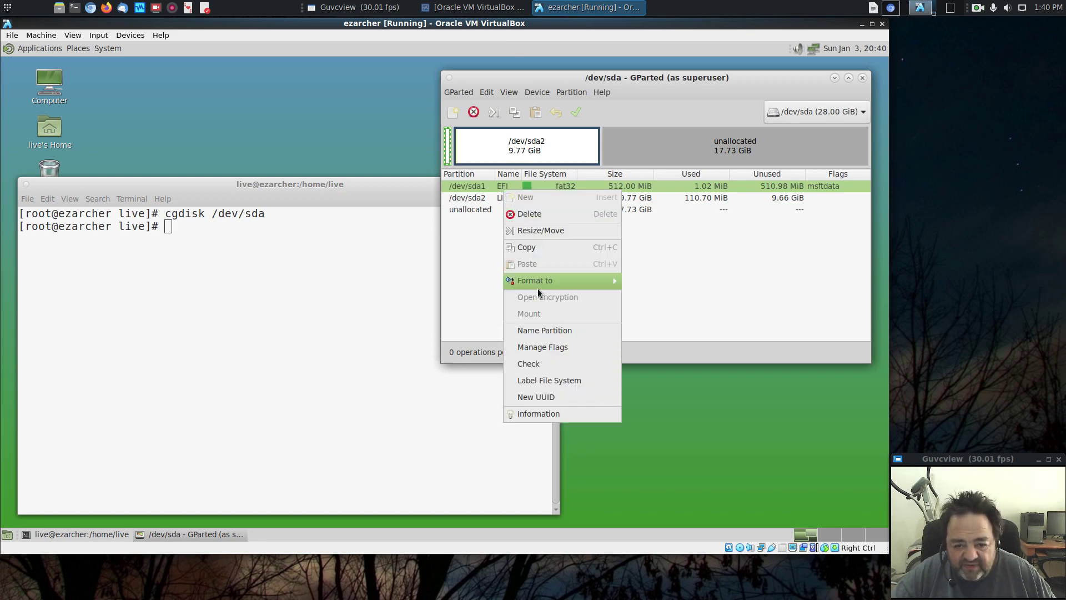
{"action": "left_click", "coordinate": [539, 347]}
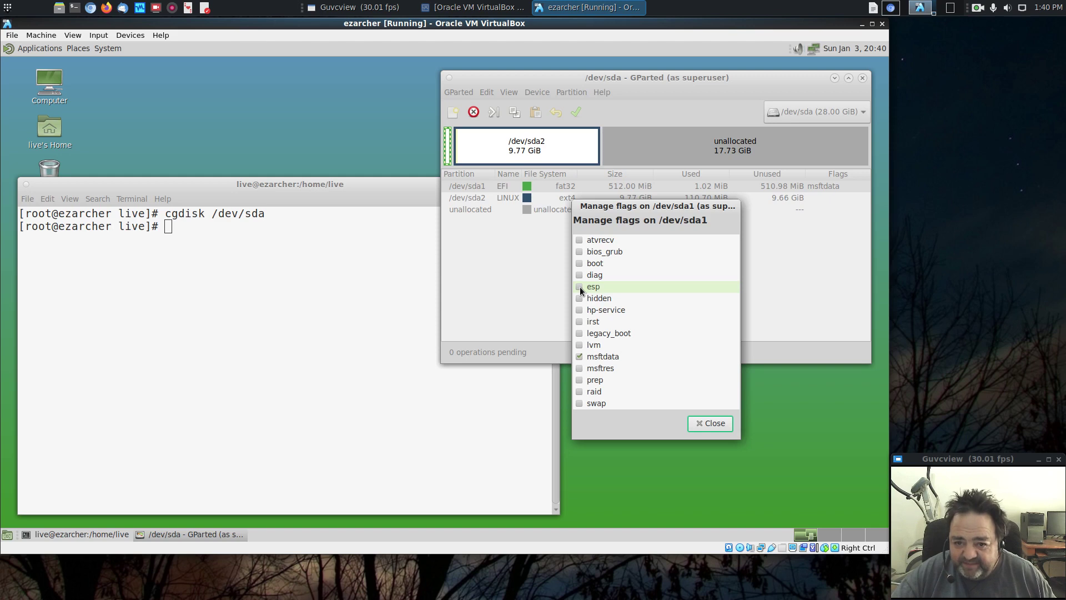
- Enable the boot flag on /dev/sda1 so its flags read boot, esp, then close and rescan
{"action": "left_click", "coordinate": [579, 264]}
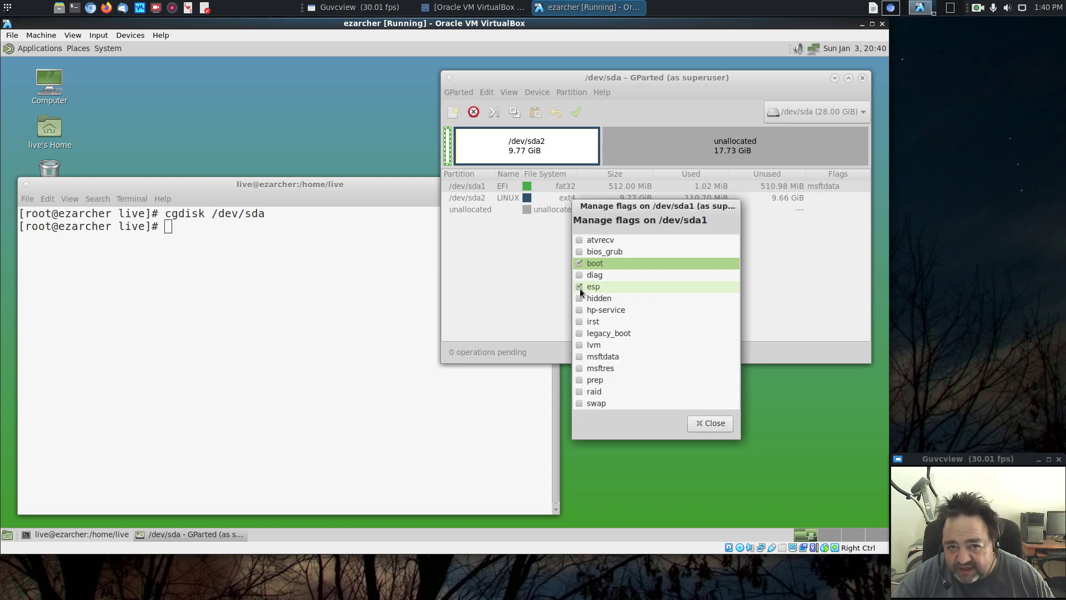
{"action": "left_click", "coordinate": [717, 424]}
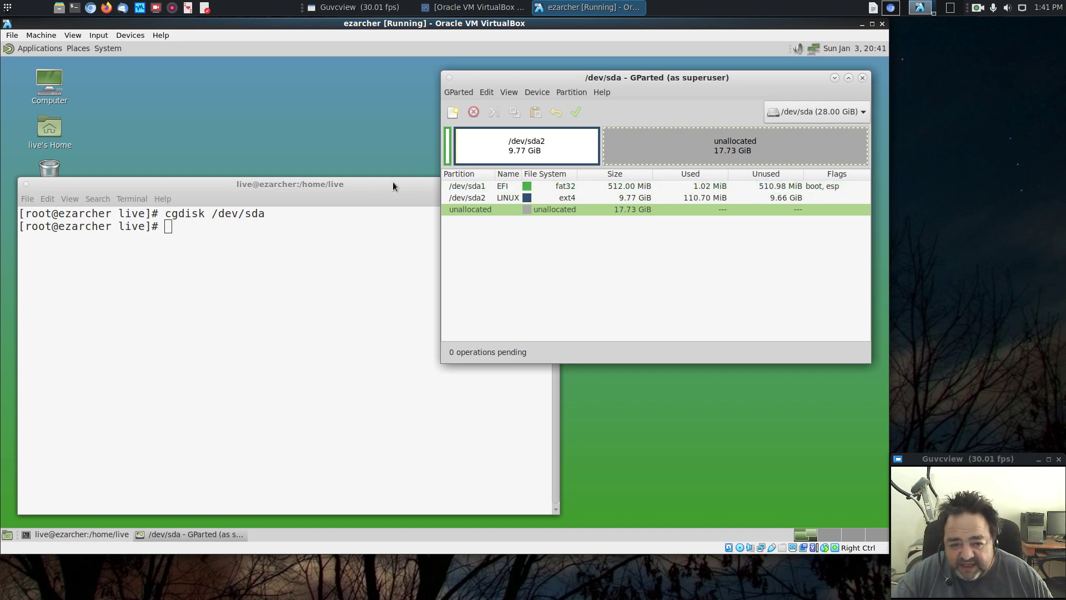
- Rerun cgdisk /dev/sda and show partition 1's info, now typed EFI system partition
{"action": "left_click", "coordinate": [343, 184]}
{"action": "key", "text": "Up"}
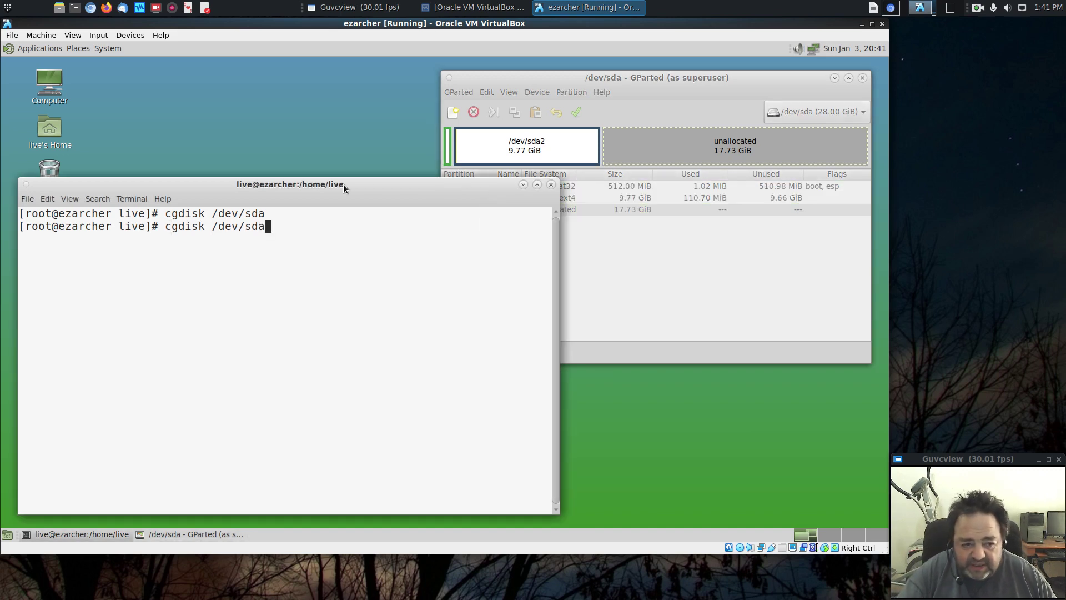
{"action": "key", "text": "Return"}
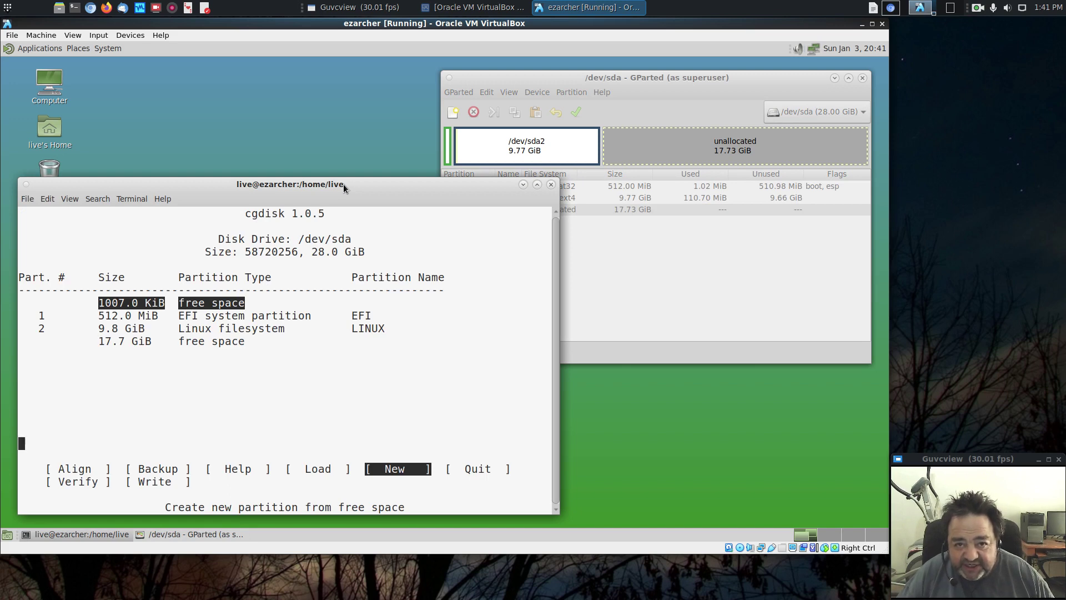
{"action": "key", "text": "Down"}
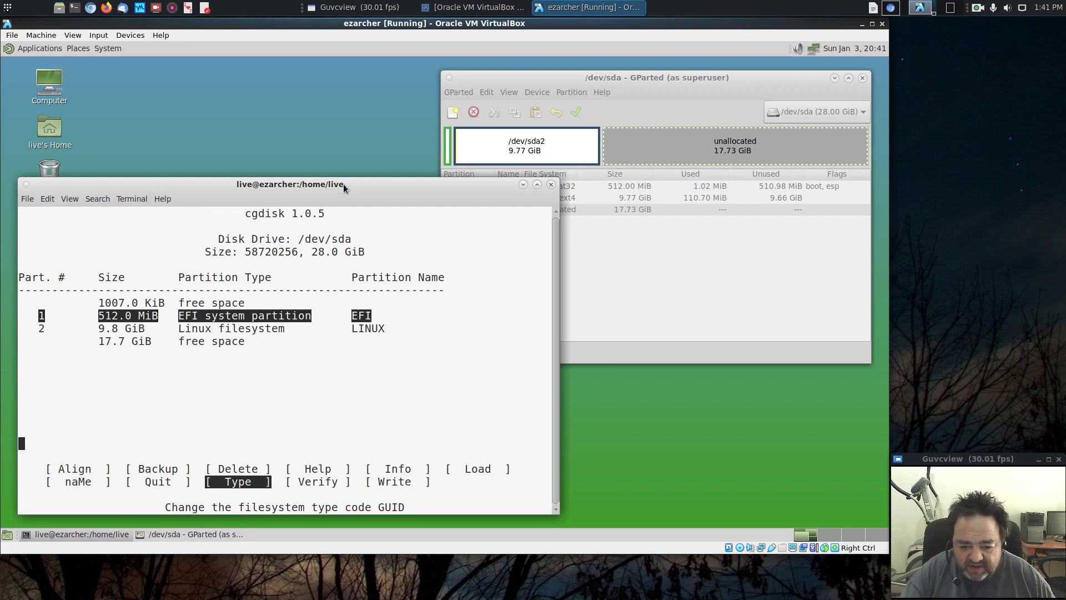
{"action": "key", "text": "Left"}
{"action": "key", "text": "Left"}
{"action": "key", "text": "Left"}
{"action": "key", "text": "Left"}
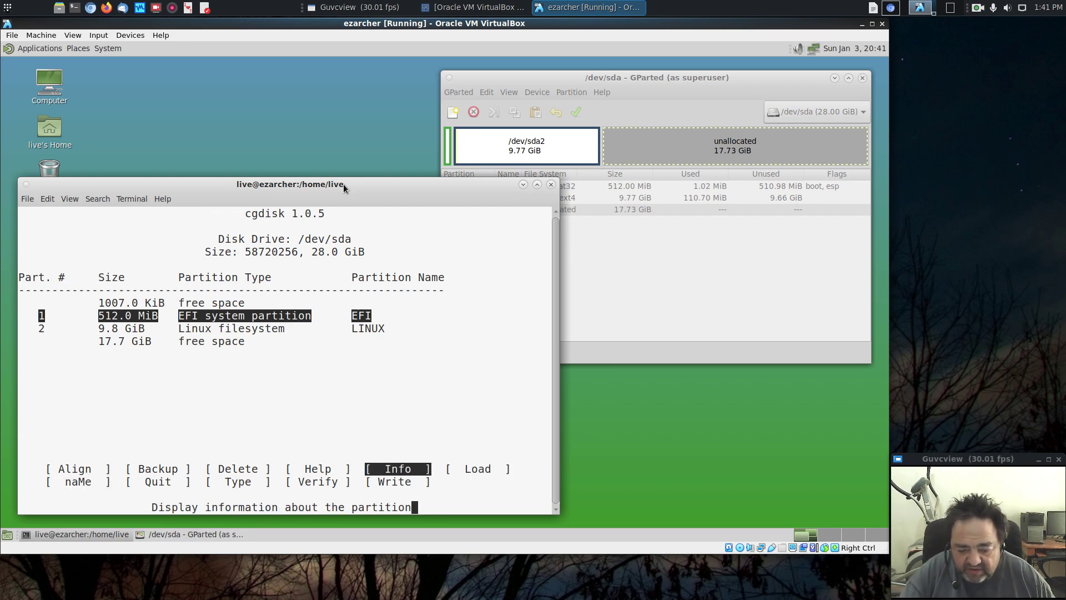
{"action": "key", "text": "Return"}
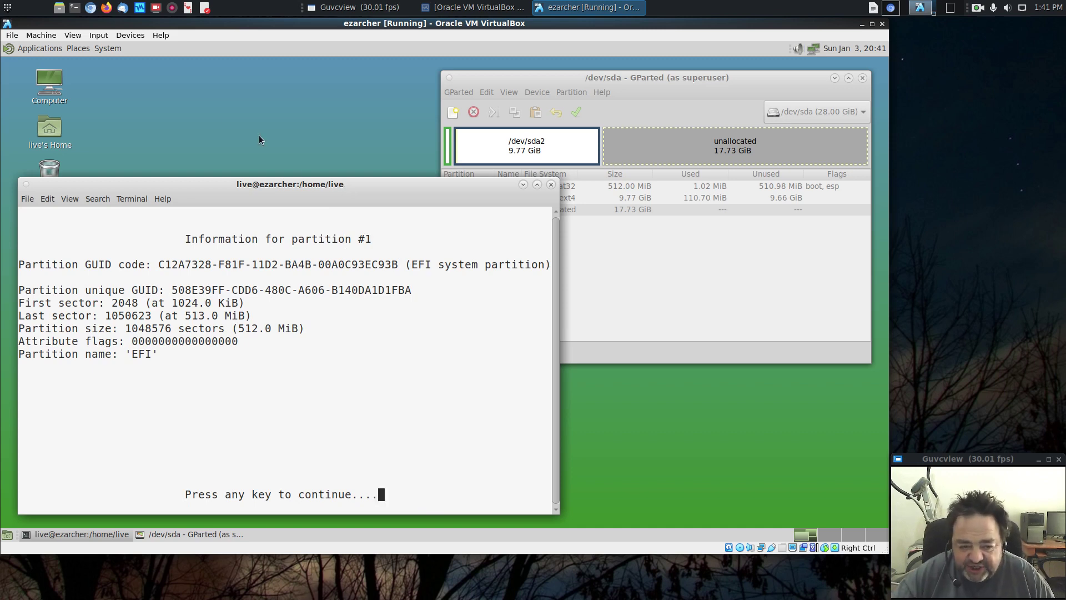
- Highlight partition 1's type GUID and unique GUID, then quit cgdisk without writing changes
{"action": "left_click_drag", "start_coordinate": [159, 265], "coordinate": [400, 264]}
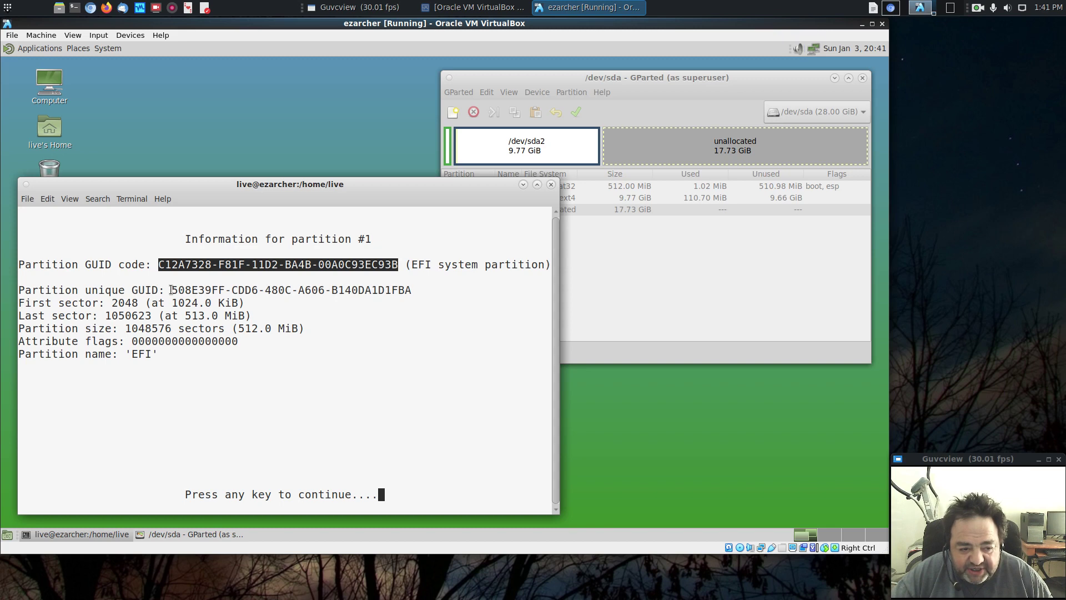
{"action": "left_click_drag", "start_coordinate": [171, 290], "coordinate": [408, 292]}
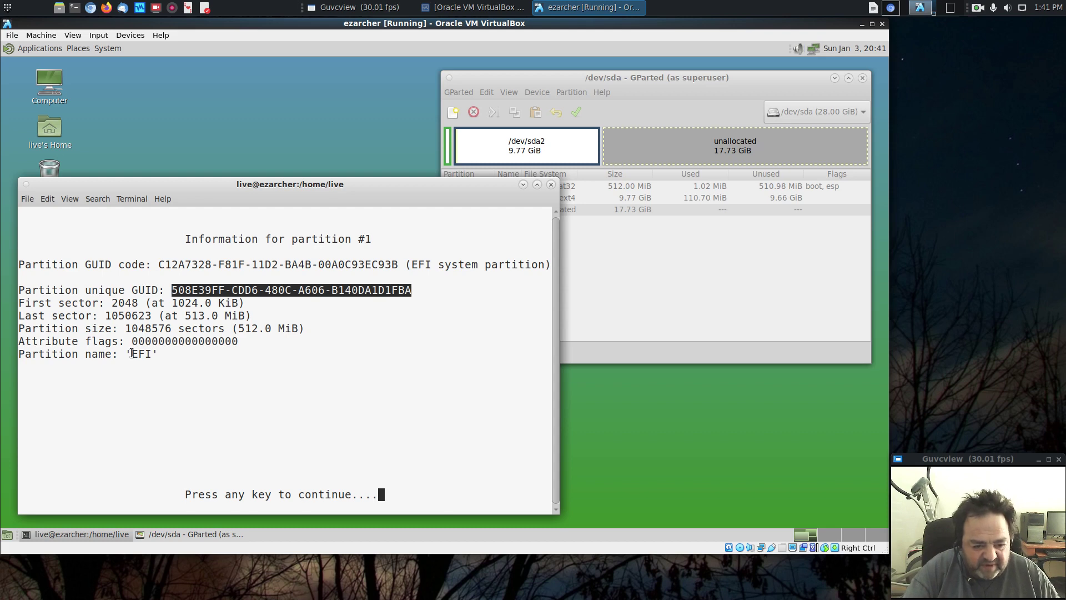
{"action": "key", "text": "Return"}
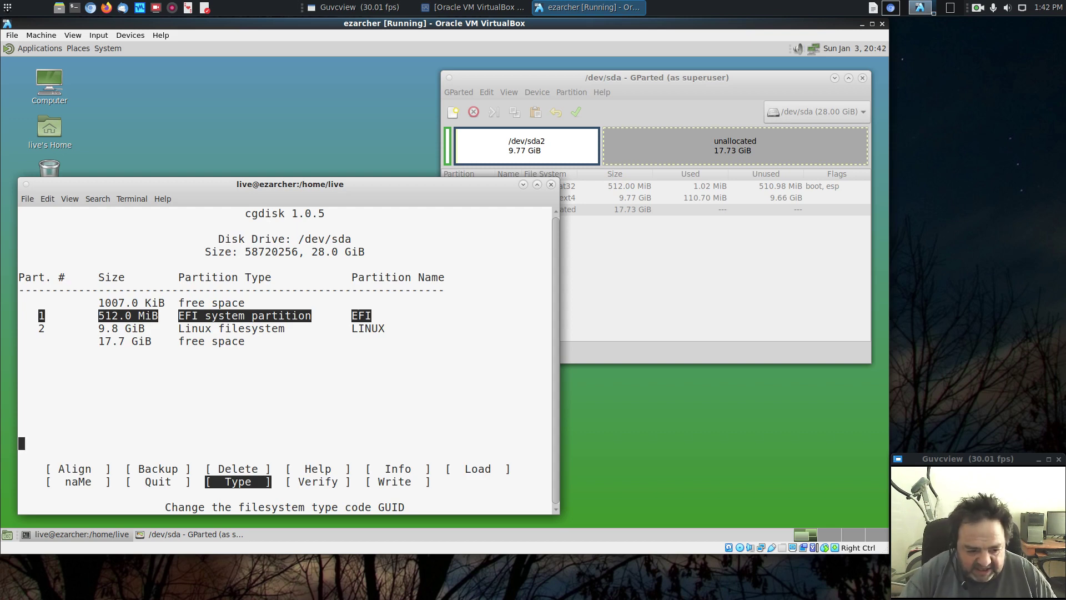
{"action": "key", "text": "Left"}
{"action": "key", "text": "Return"}
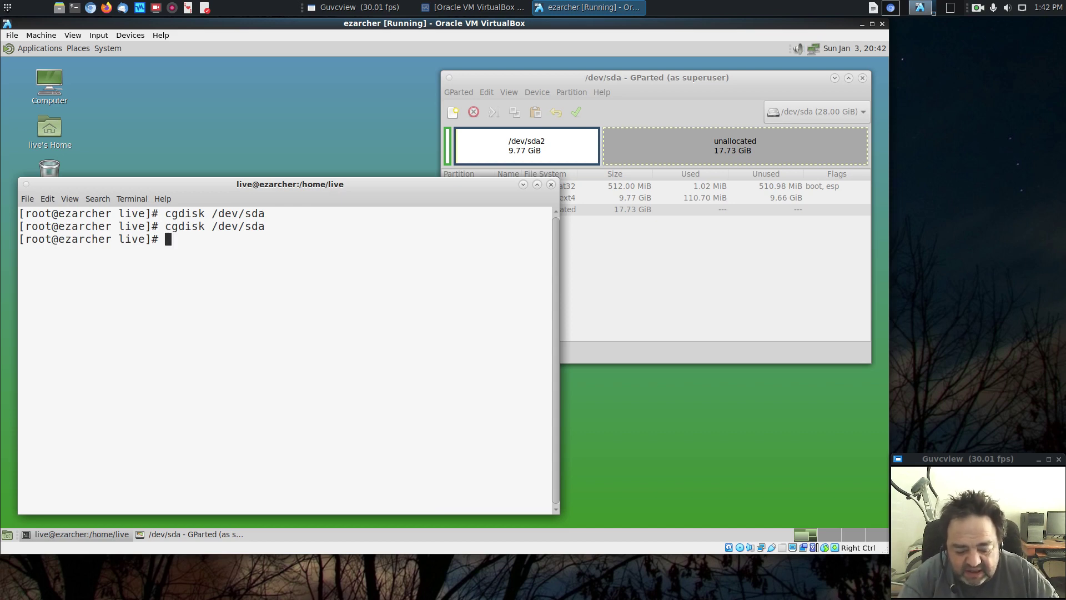
- Run gdisk /dev/sda, confirming a valid GPT, and print its help menu with ?
{"action": "type", "text": "gdisk"}
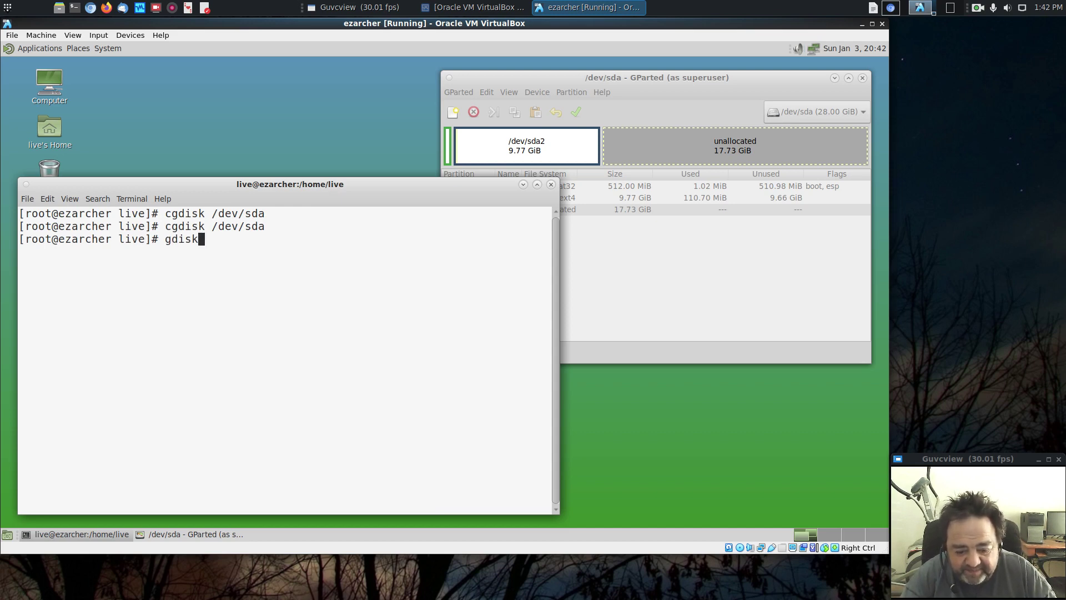
{"action": "type", "text": " /dev/"}
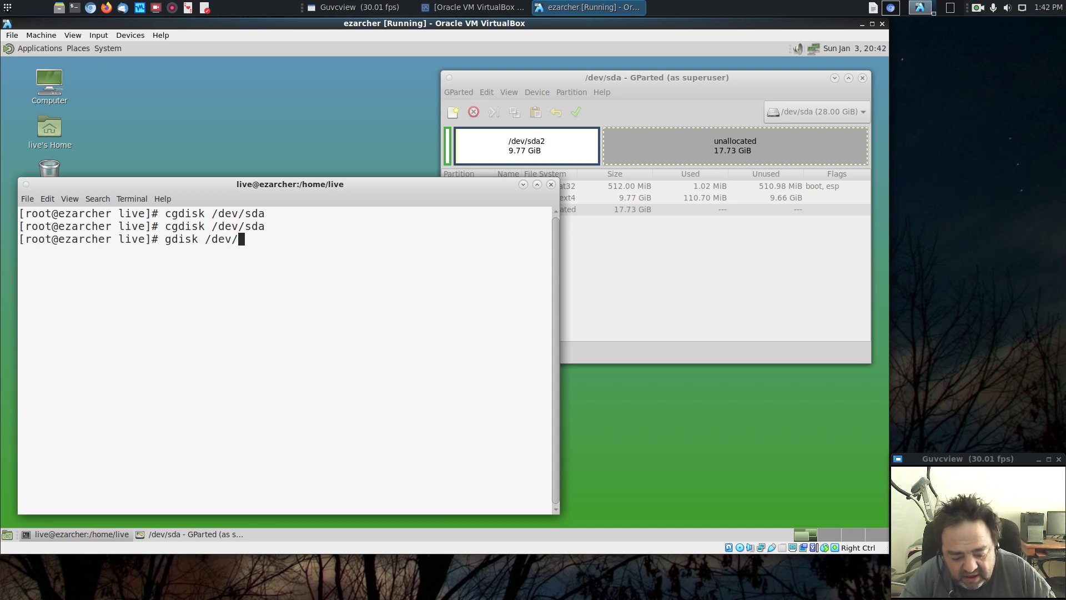
{"action": "type", "text": "sda"}
{"action": "key", "text": "Return"}
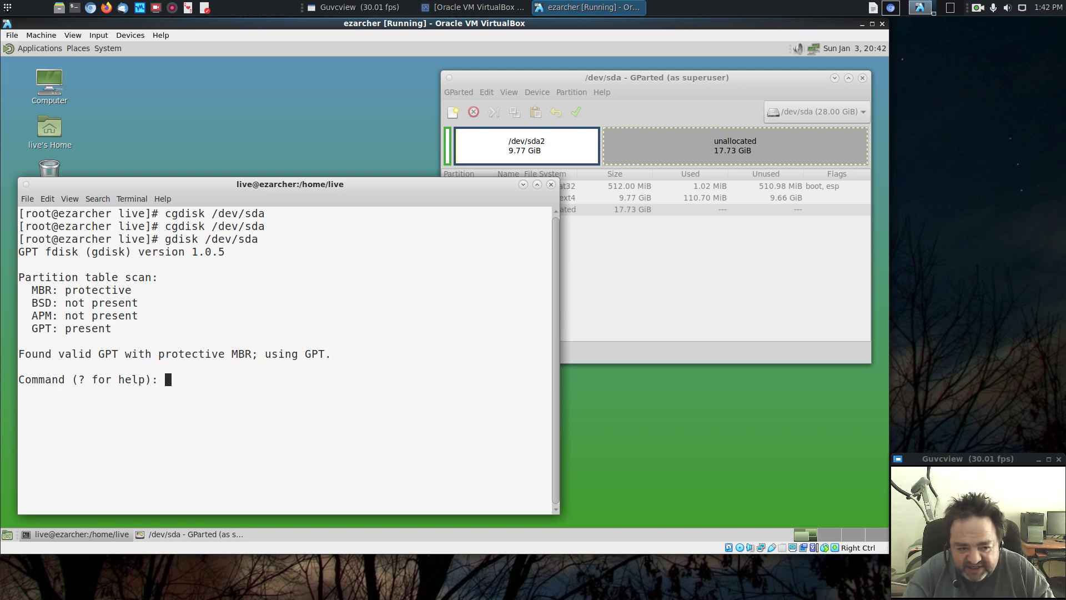
{"action": "type", "text": "?"}
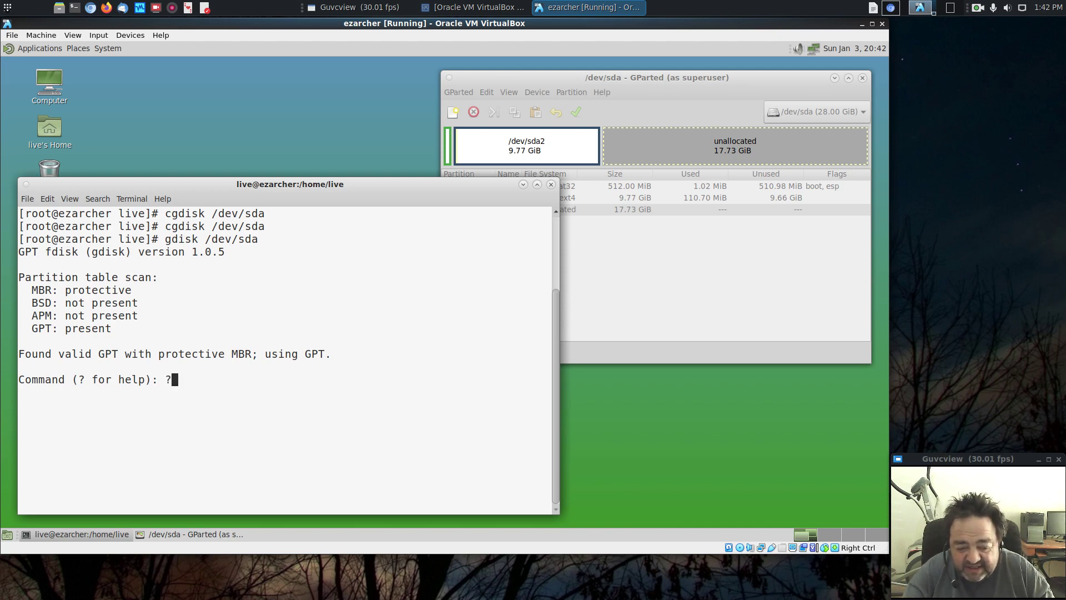
{"action": "key", "text": "Return"}
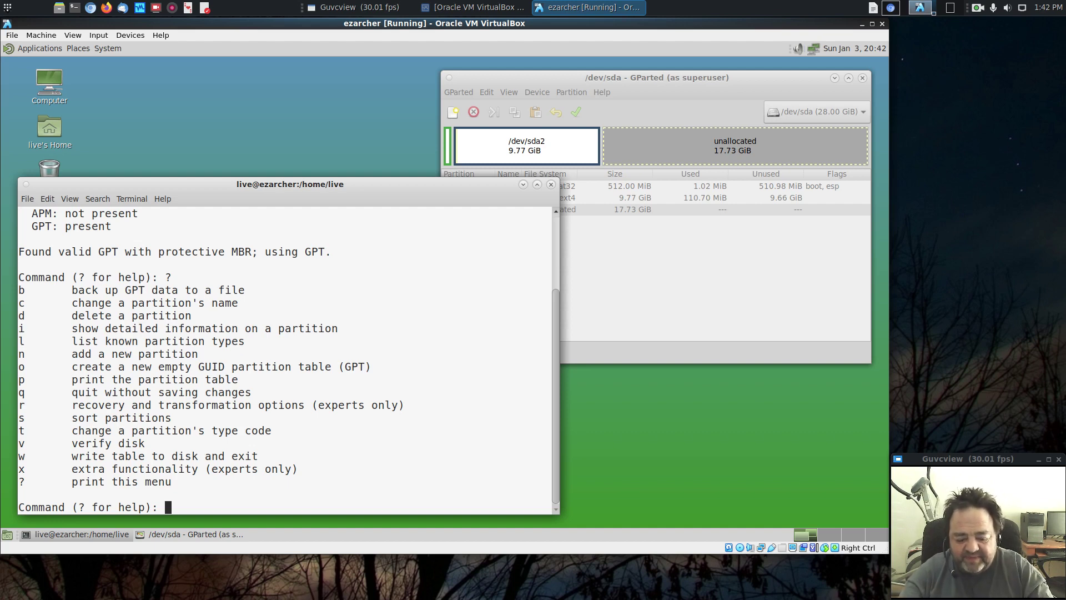
- Show partition 1's details in gdisk (EFI system partition, 512.0 MiB, named 'EFI'), then reprint the help
{"action": "type", "text": "i"}
{"action": "key", "text": "Return"}
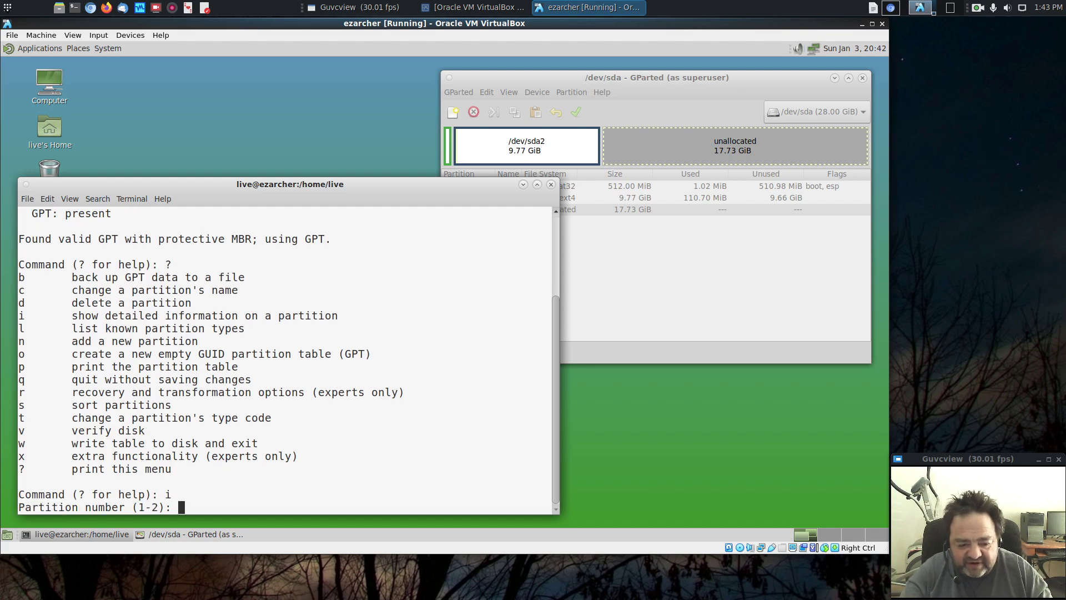
{"action": "type", "text": "1"}
{"action": "key", "text": "Return"}
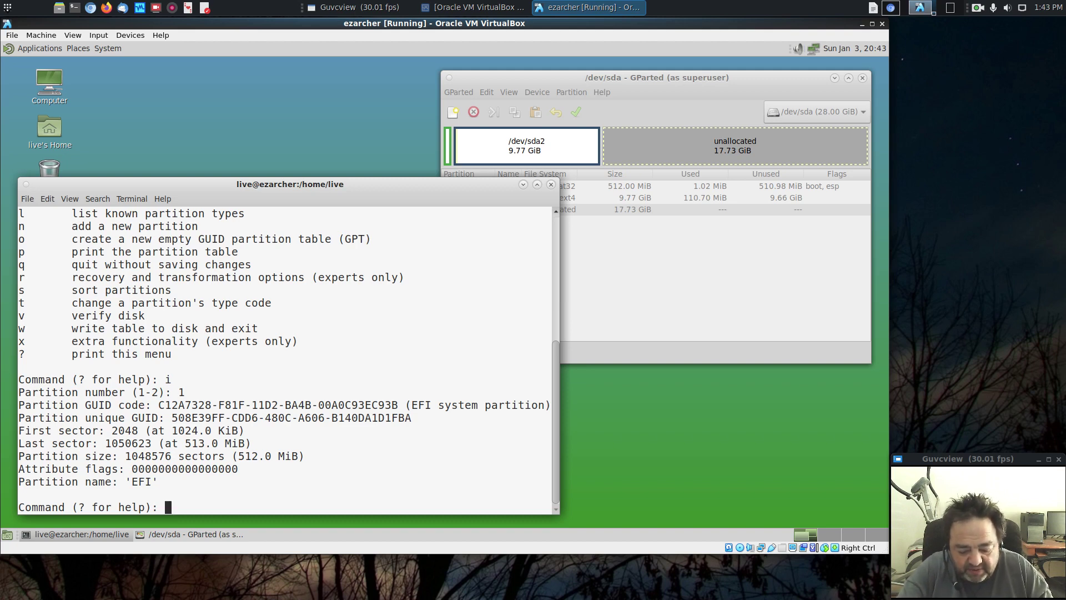
{"action": "type", "text": "?"}
{"action": "key", "text": "Return"}
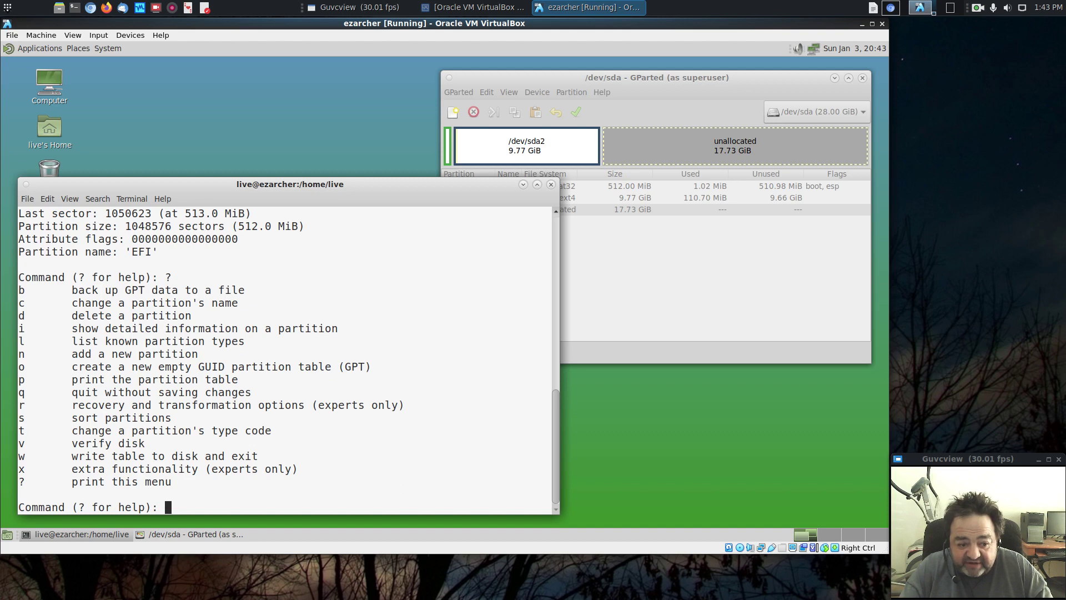
- Enter gdisk expert mode with x, list the expert commands, and make the terminal taller
{"action": "type", "text": "x"}
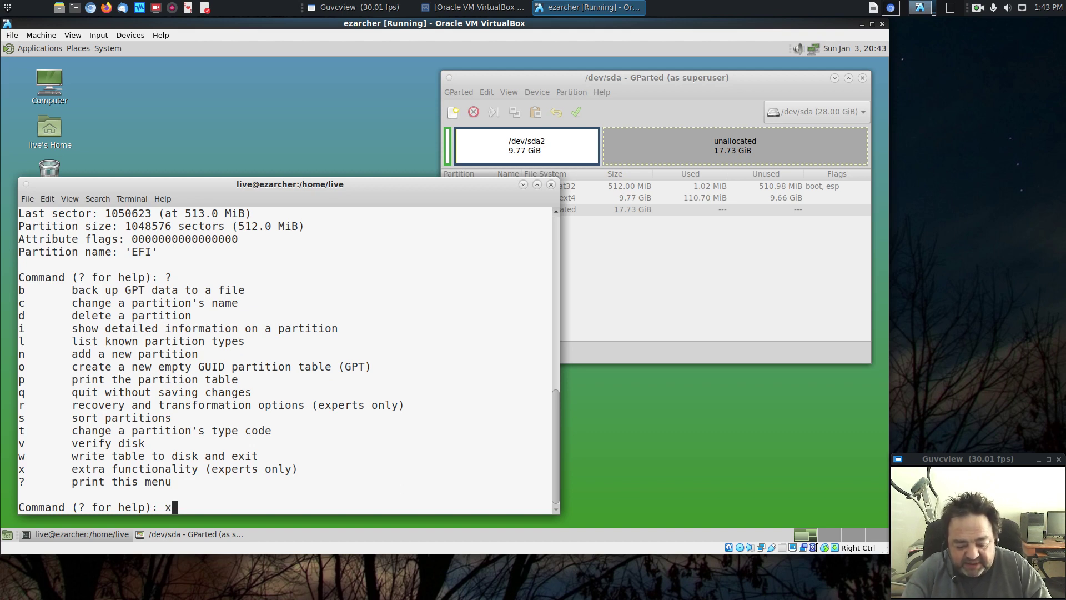
{"action": "key", "text": "Return"}
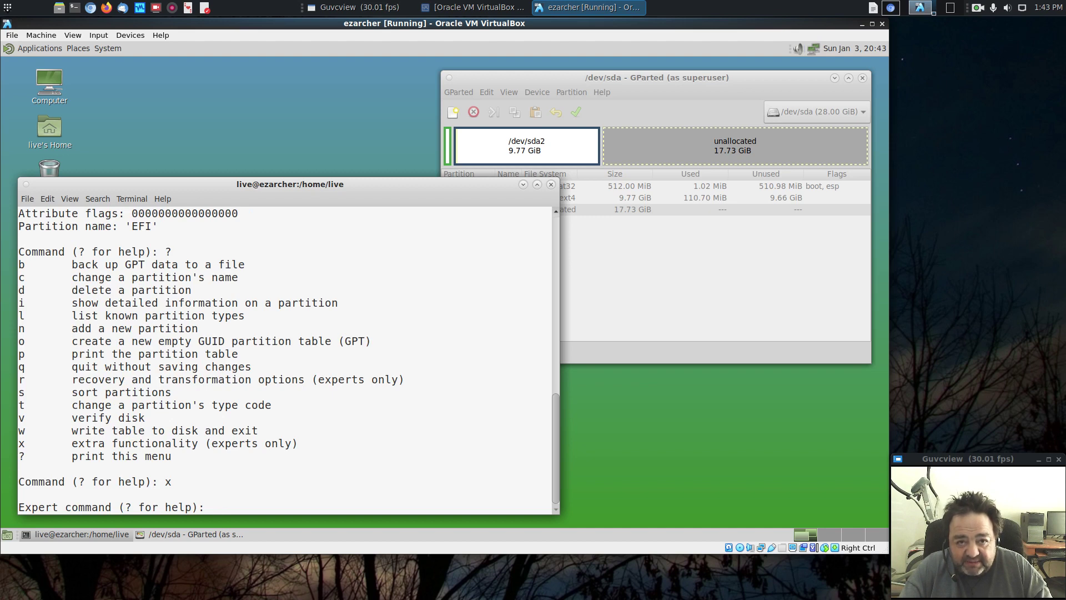
{"action": "type", "text": "?"}
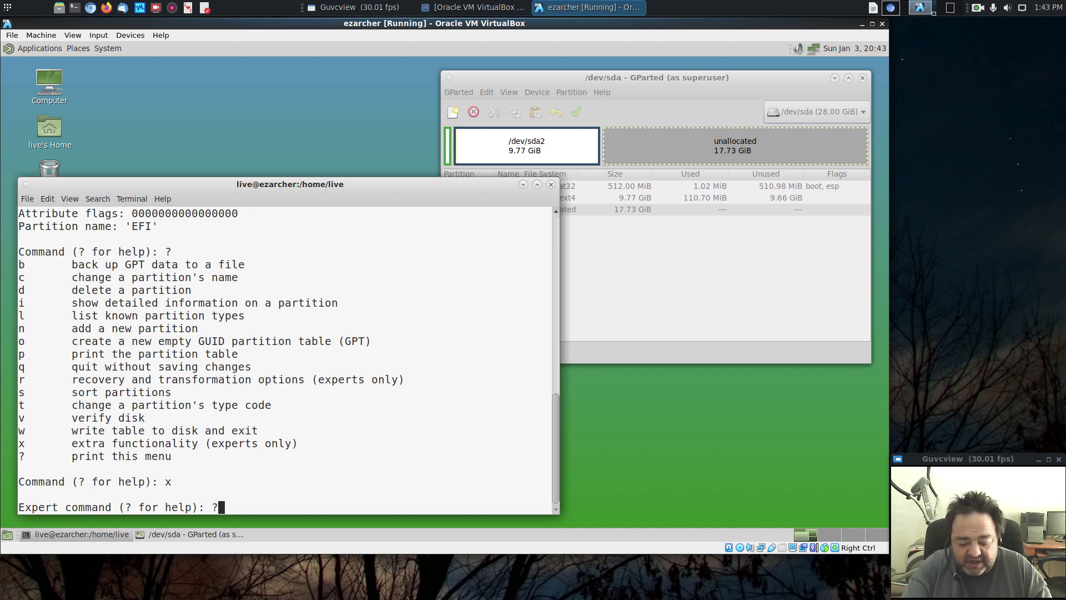
{"action": "key", "text": "Return"}
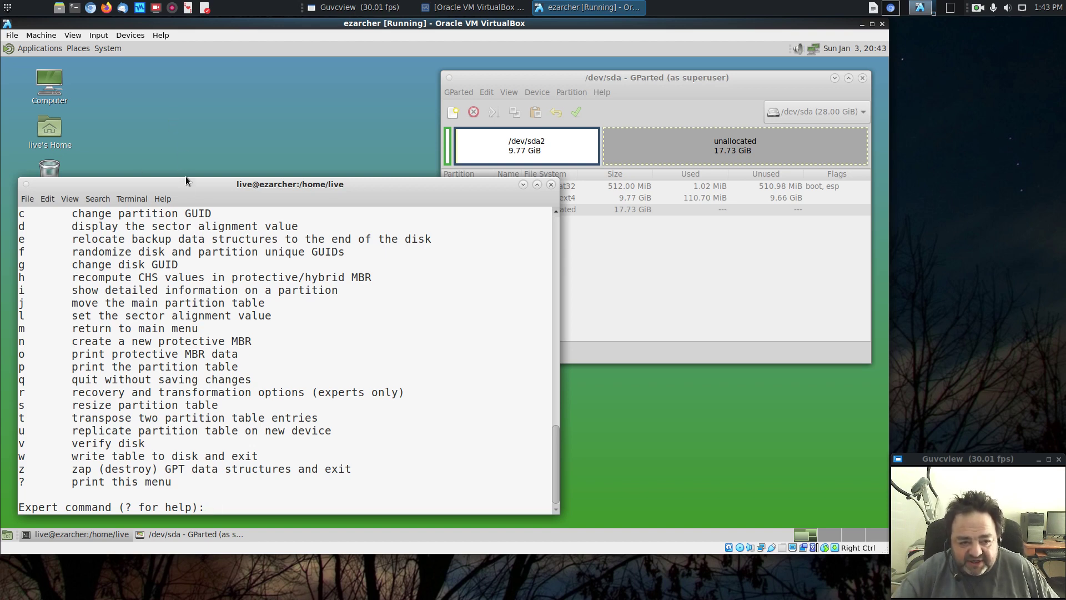
{"action": "left_click_drag", "start_coordinate": [188, 177], "coordinate": [188, 128]}
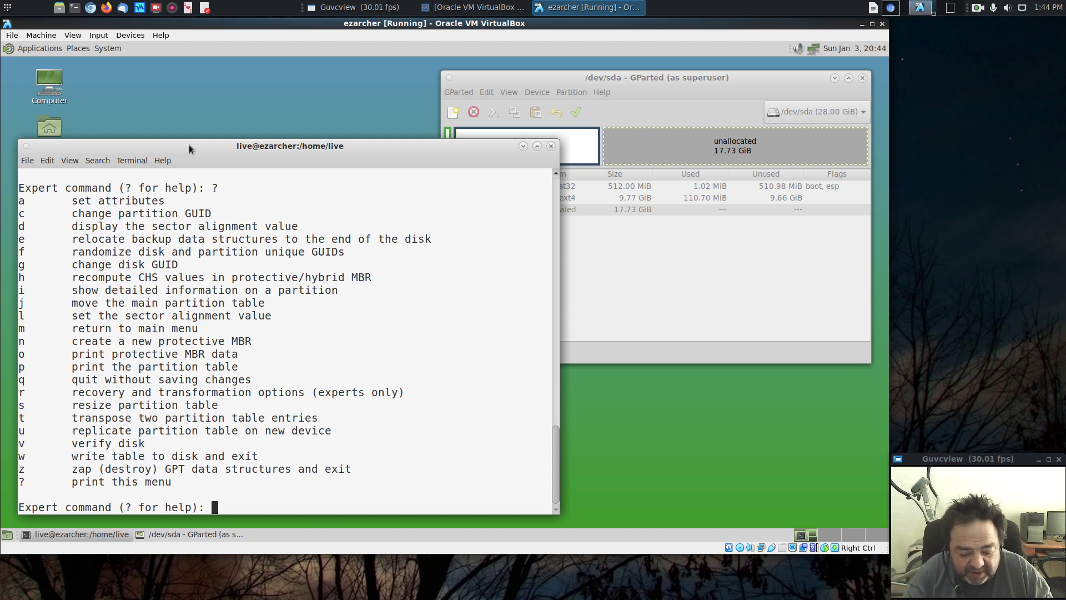
- Return to gdisk's main menu with m and list its commands, briefly checking GParted
{"action": "type", "text": "m"}
{"action": "key", "text": "Return"}
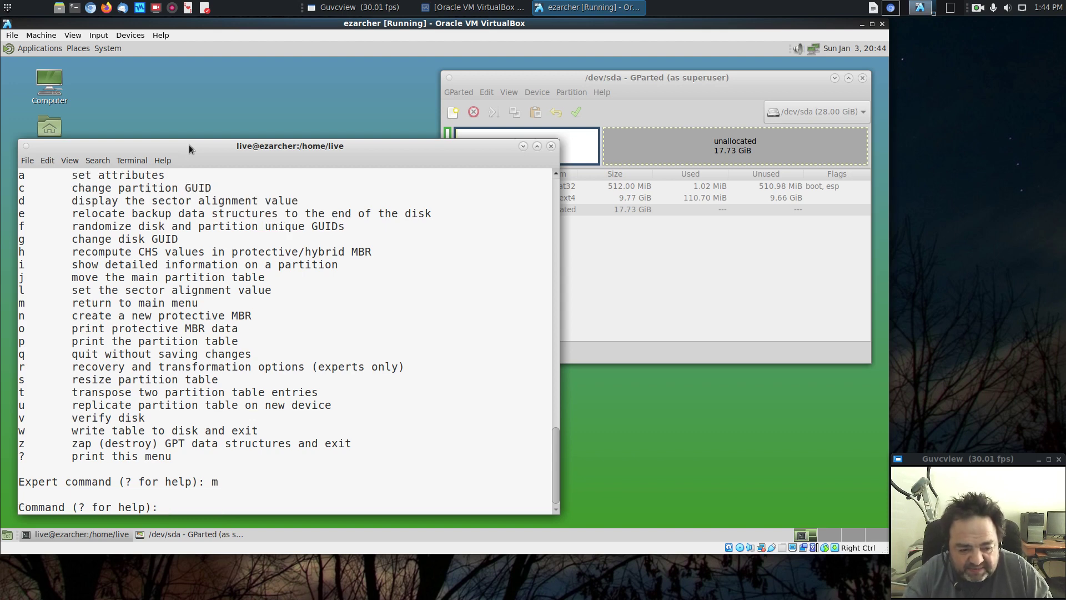
{"action": "type", "text": "?"}
{"action": "key", "text": "Return"}
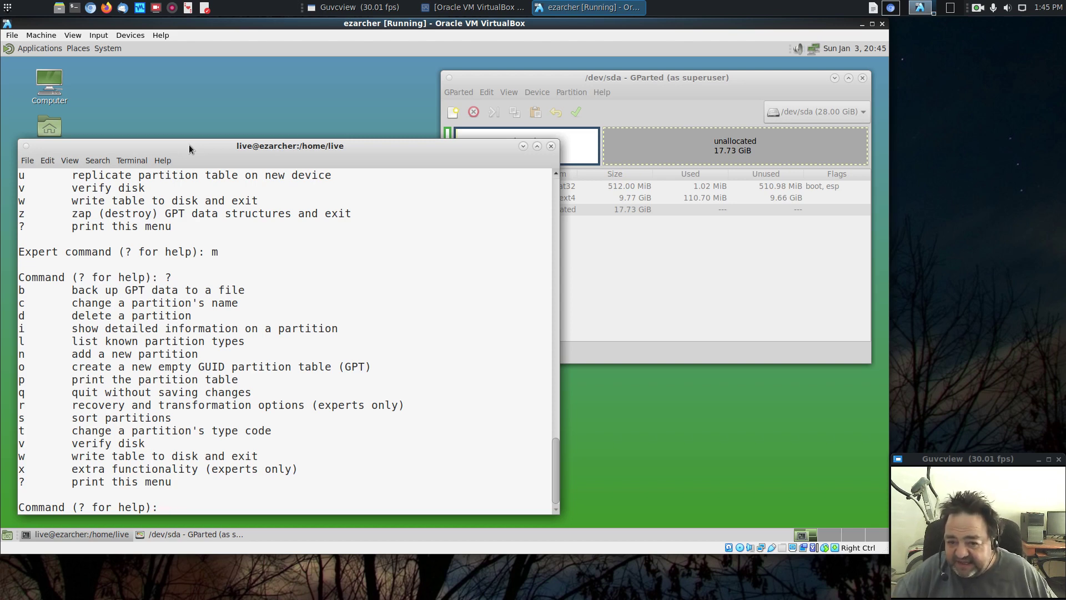
{"action": "left_click", "coordinate": [549, 75]}
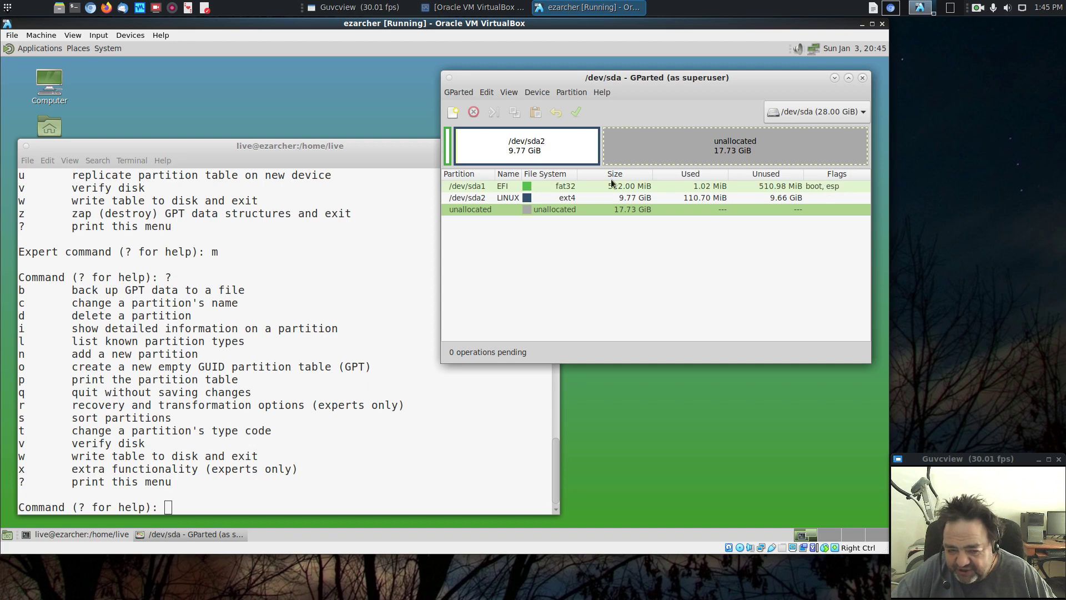
{"action": "left_click", "coordinate": [253, 146]}
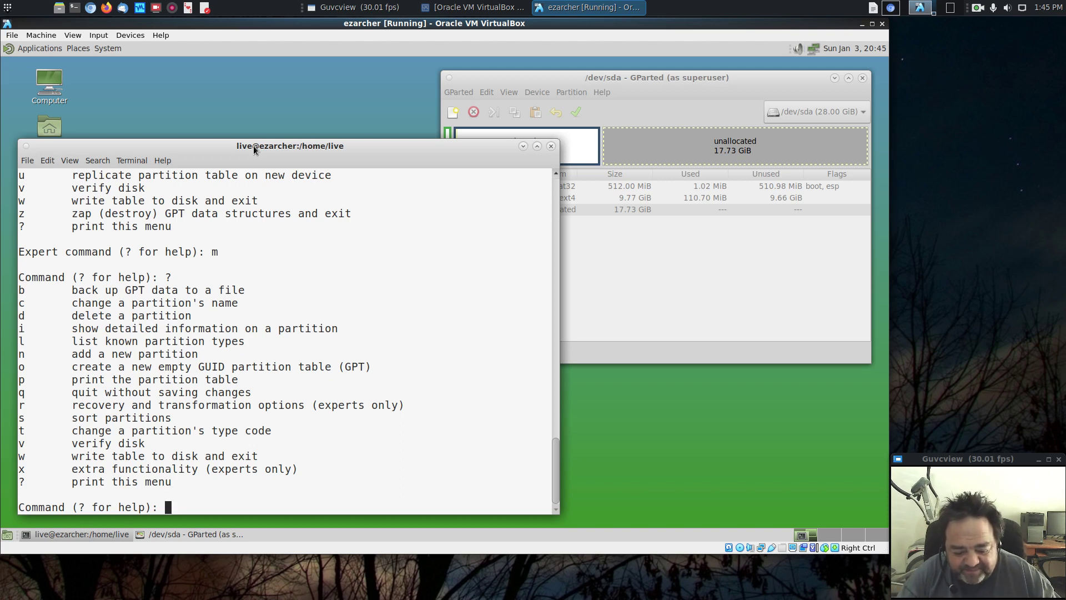
- Quit gdisk with q without saving and clear the terminal
{"action": "type", "text": "q"}
{"action": "key", "text": "Return"}
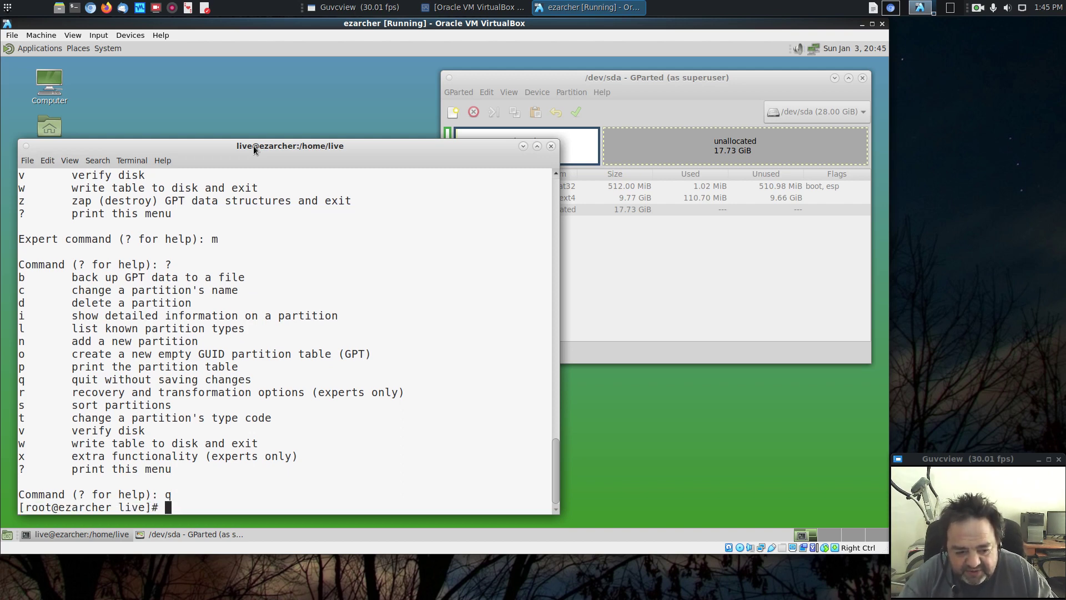
{"action": "type", "text": "clear"}
{"action": "key", "text": "Return"}
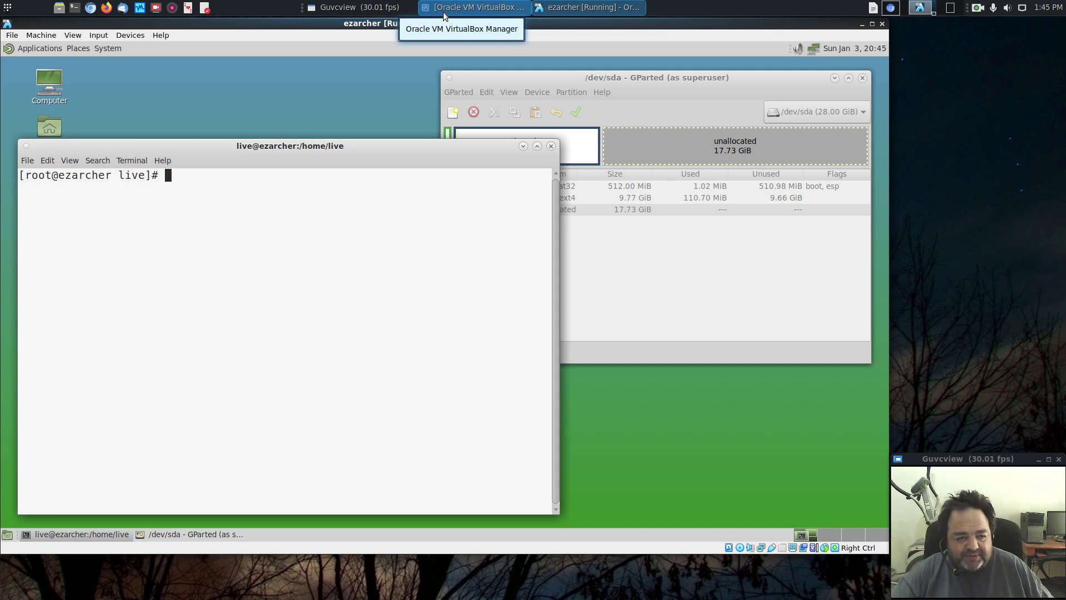
- Switch to the Chrome workspace and open the 'Partition types' page at win.tue.nl
{"action": "left_click", "coordinate": [893, 8]}
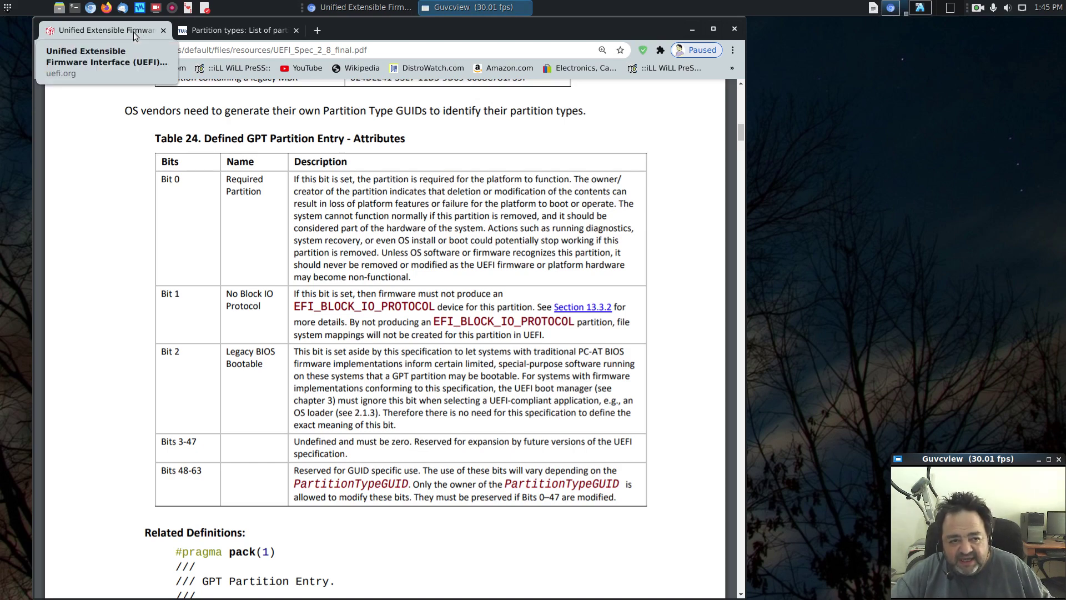
{"action": "left_click", "coordinate": [215, 30]}
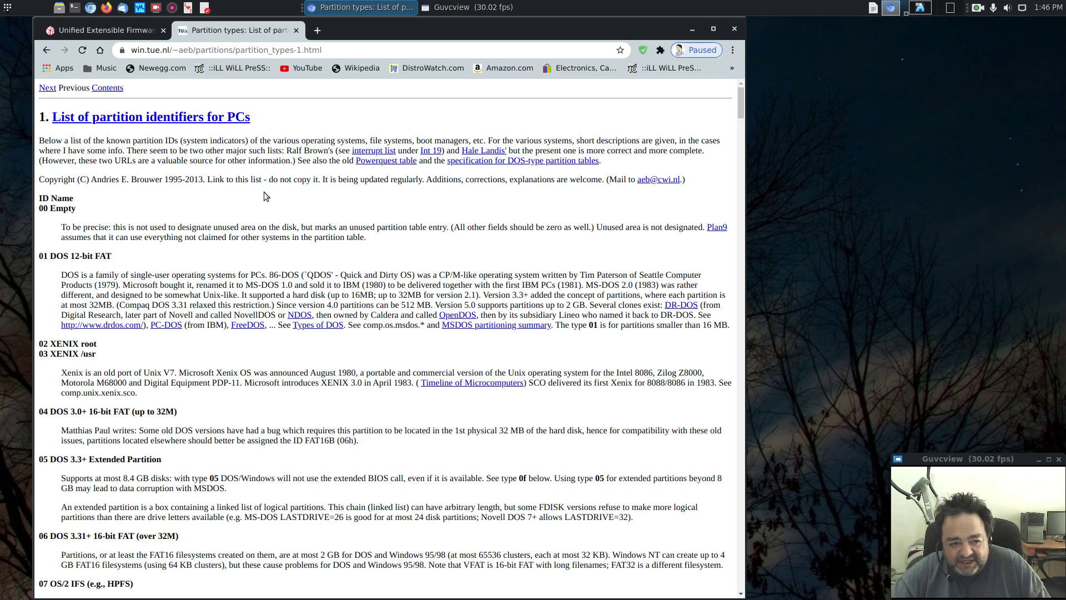
{"action": "scroll", "coordinate": [264, 195], "scroll_direction": "down", "scroll_amount": 7}
{"action": "scroll", "coordinate": [264, 196], "scroll_direction": "down", "scroll_amount": 3}
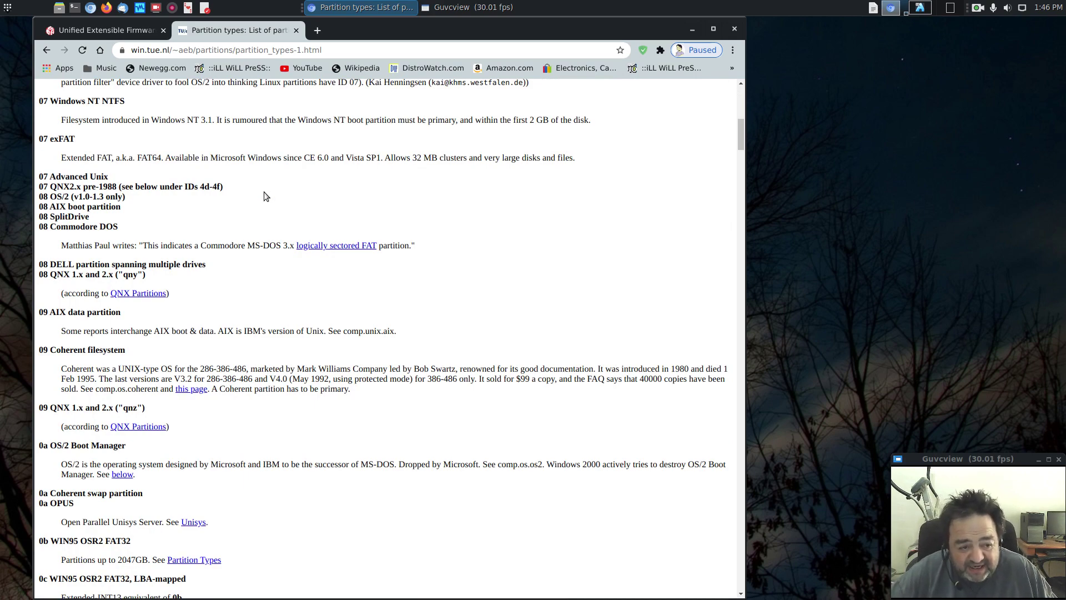
{"action": "scroll", "coordinate": [265, 195], "scroll_direction": "down", "scroll_amount": 10}
{"action": "scroll", "coordinate": [265, 195], "scroll_direction": "down", "scroll_amount": 3}
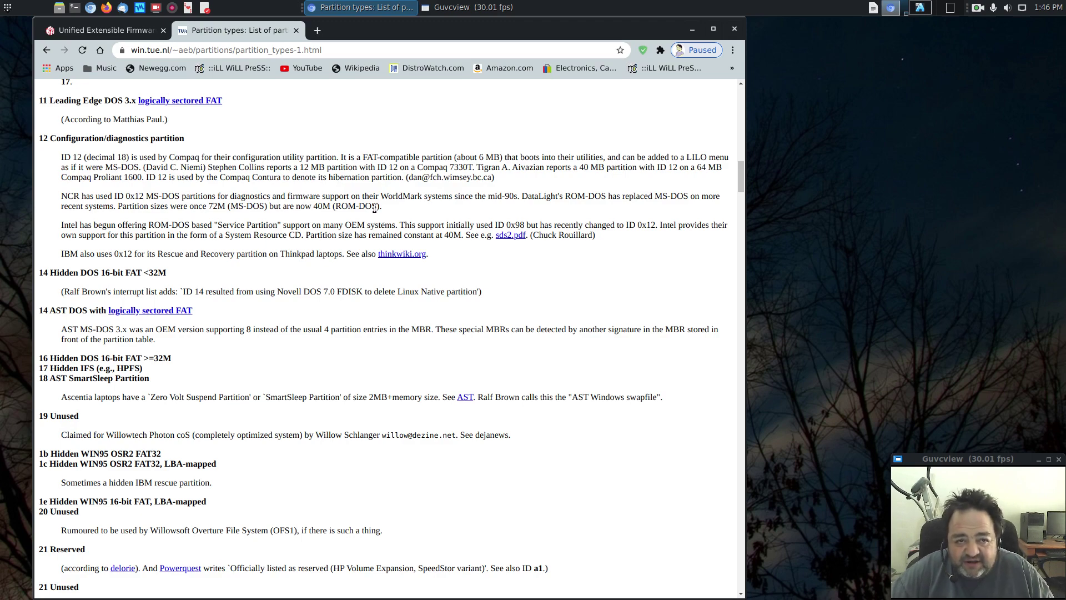
{"action": "scroll", "coordinate": [374, 208], "scroll_direction": "up", "scroll_amount": 5}
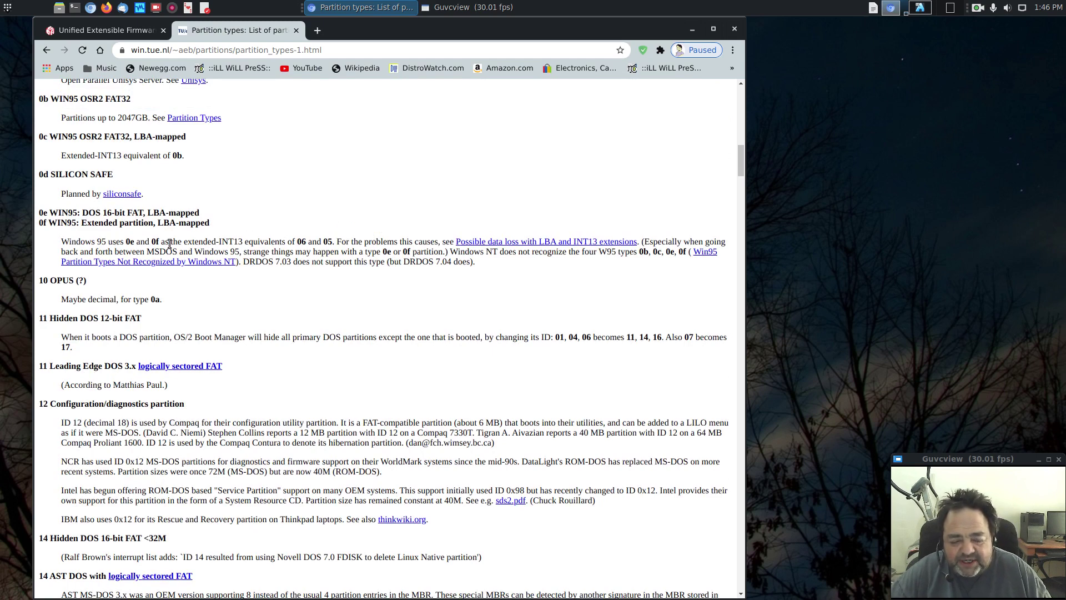
{"action": "scroll", "coordinate": [471, 334], "scroll_direction": "down", "scroll_amount": 3}
{"action": "scroll", "coordinate": [470, 334], "scroll_direction": "down", "scroll_amount": 7}
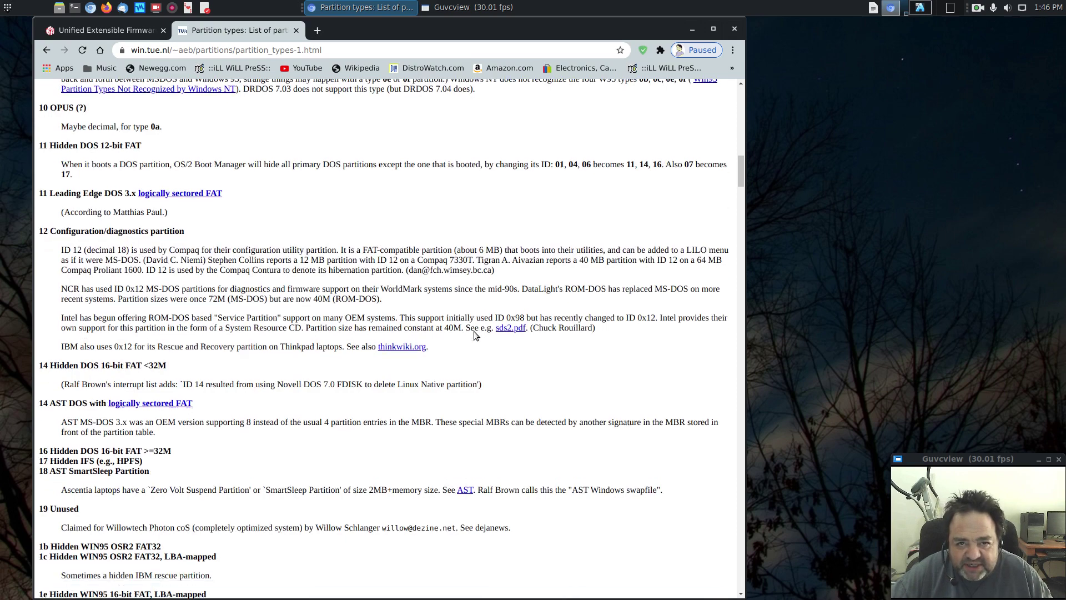
{"action": "scroll", "coordinate": [474, 331], "scroll_direction": "down", "scroll_amount": 5}
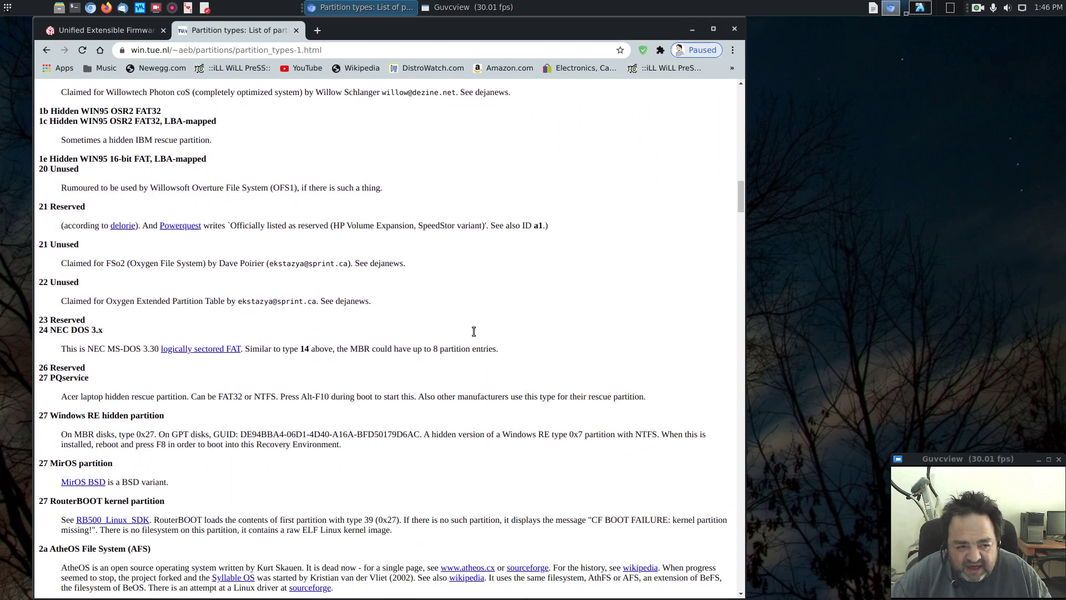
{"action": "scroll", "coordinate": [475, 336], "scroll_direction": "down", "scroll_amount": 2}
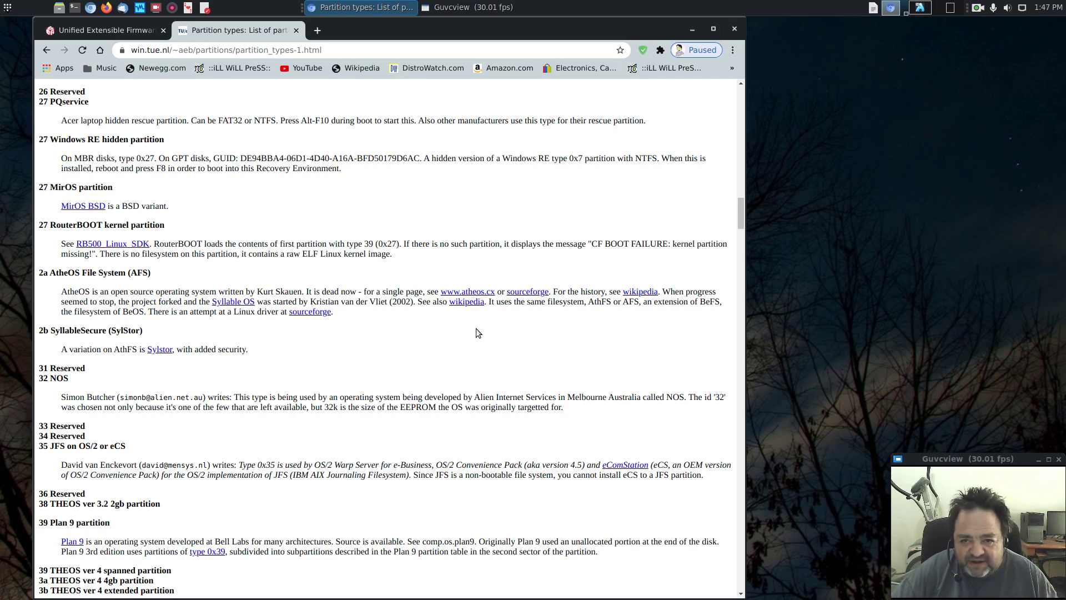
{"action": "left_click_drag", "start_coordinate": [744, 210], "coordinate": [740, 92]}
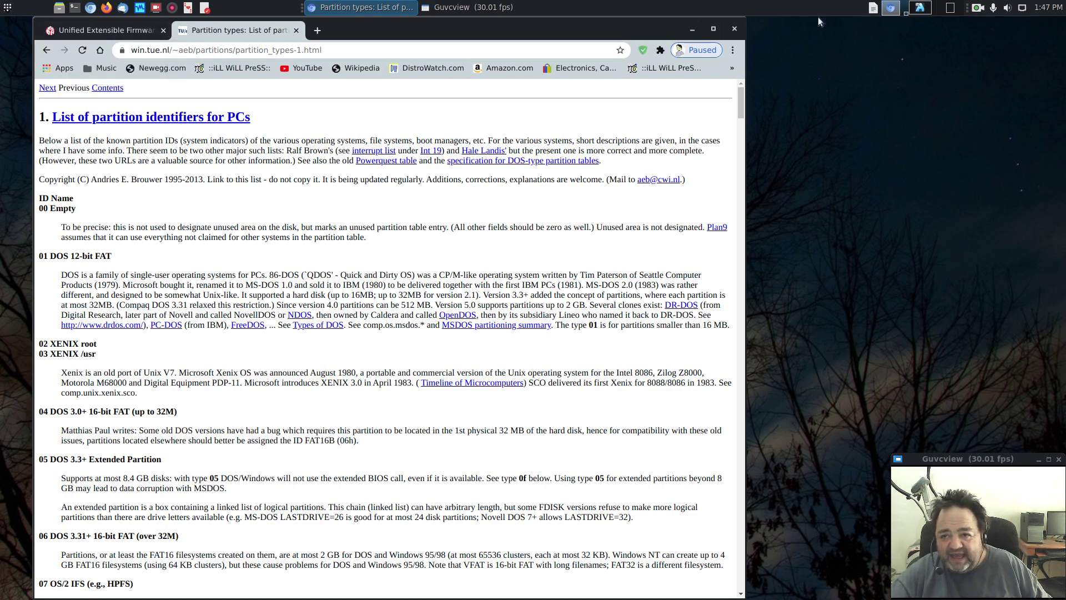
- Return to the VirtualBox workspace and shift GParted left to show the EFI and LINUX partitions
{"action": "left_click", "coordinate": [920, 7]}
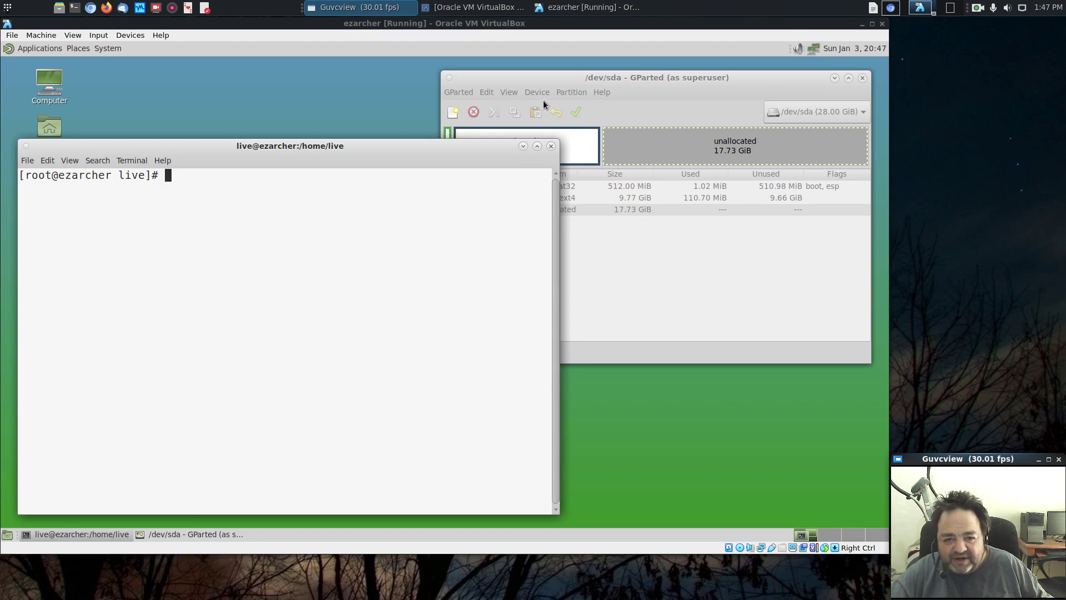
{"action": "left_click_drag", "start_coordinate": [545, 81], "coordinate": [476, 75]}
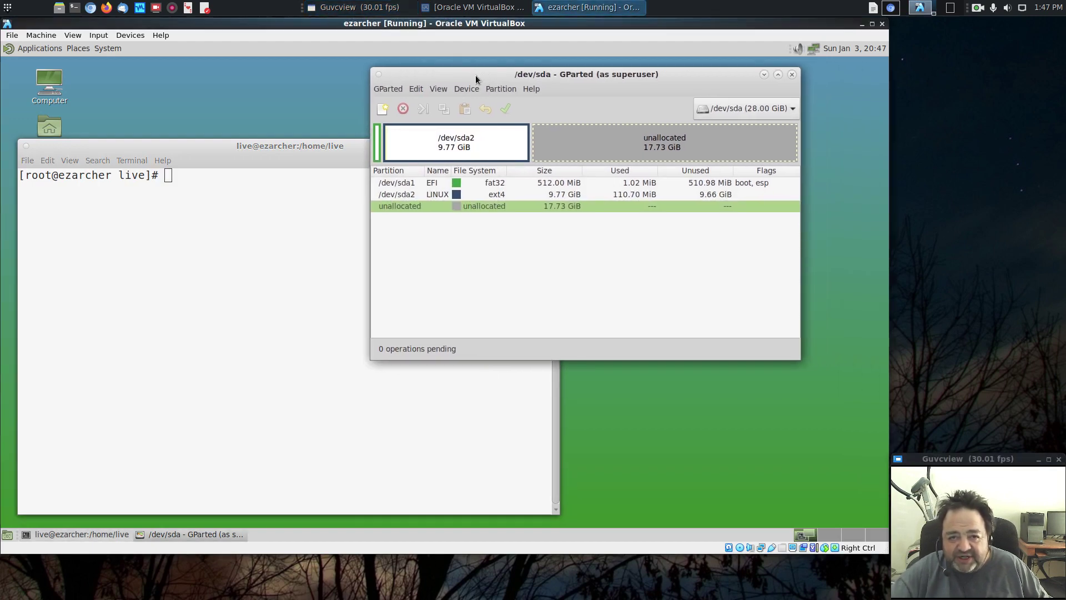